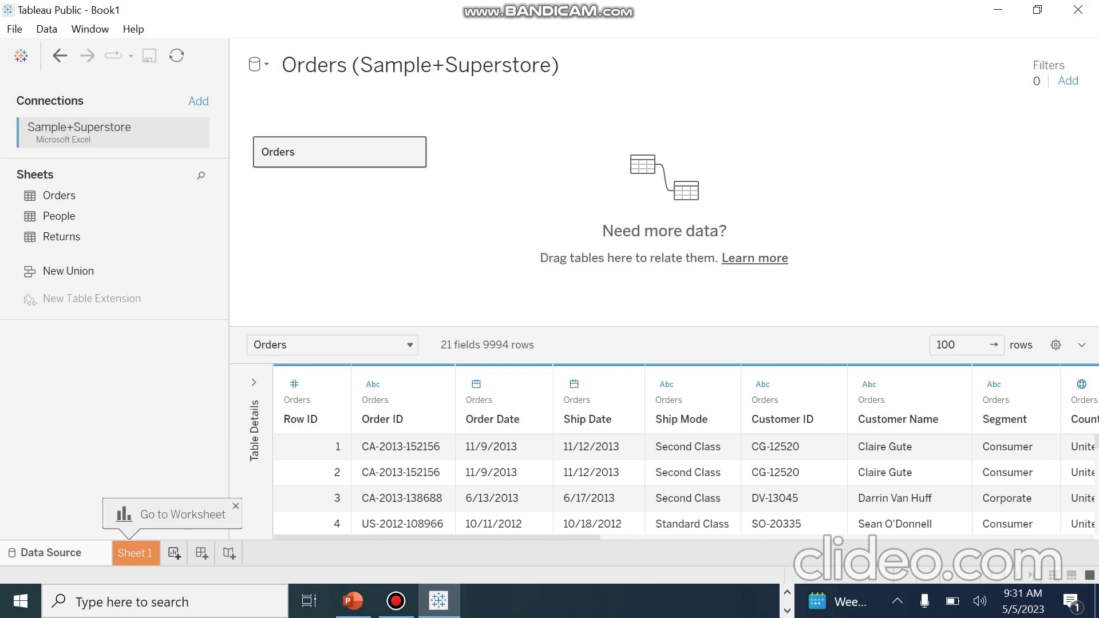
# - Add a new blank worksheet based on the Orders data source
pyautogui.hotkey('ctrl', 'm')
pyautogui.click(69, 309)
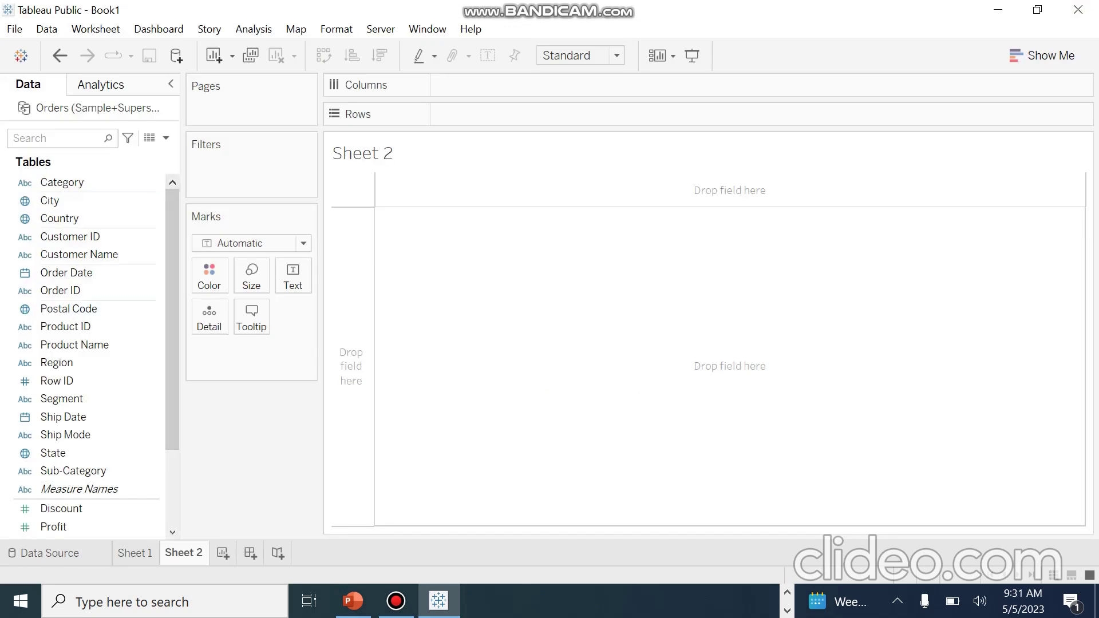
pyautogui.click(69, 309)
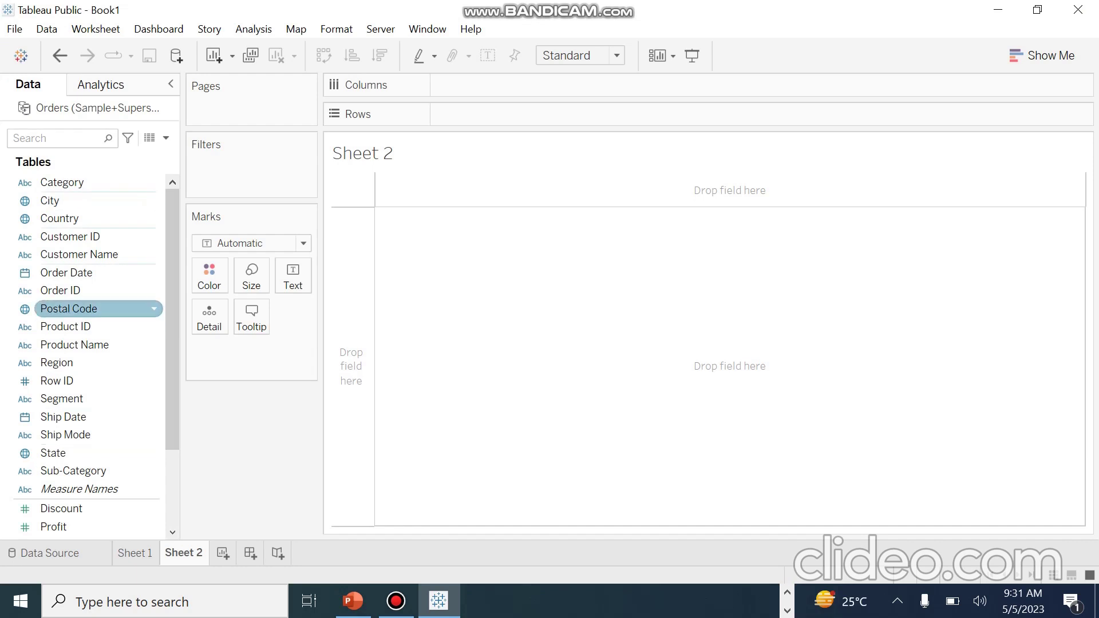
pyautogui.click(59, 218)
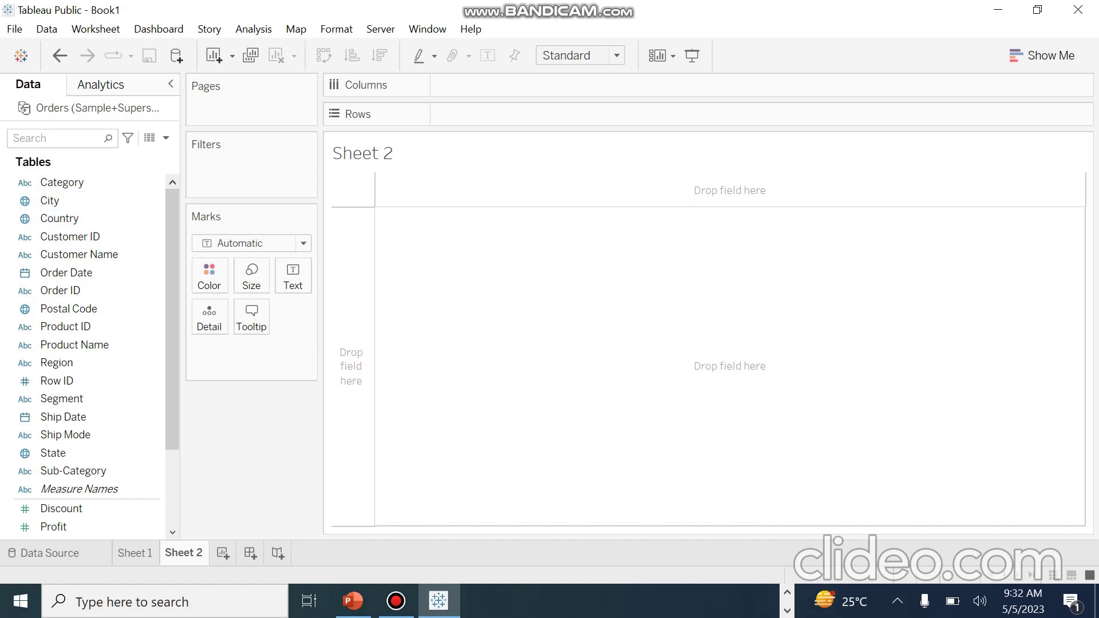
pyautogui.click(67, 273)
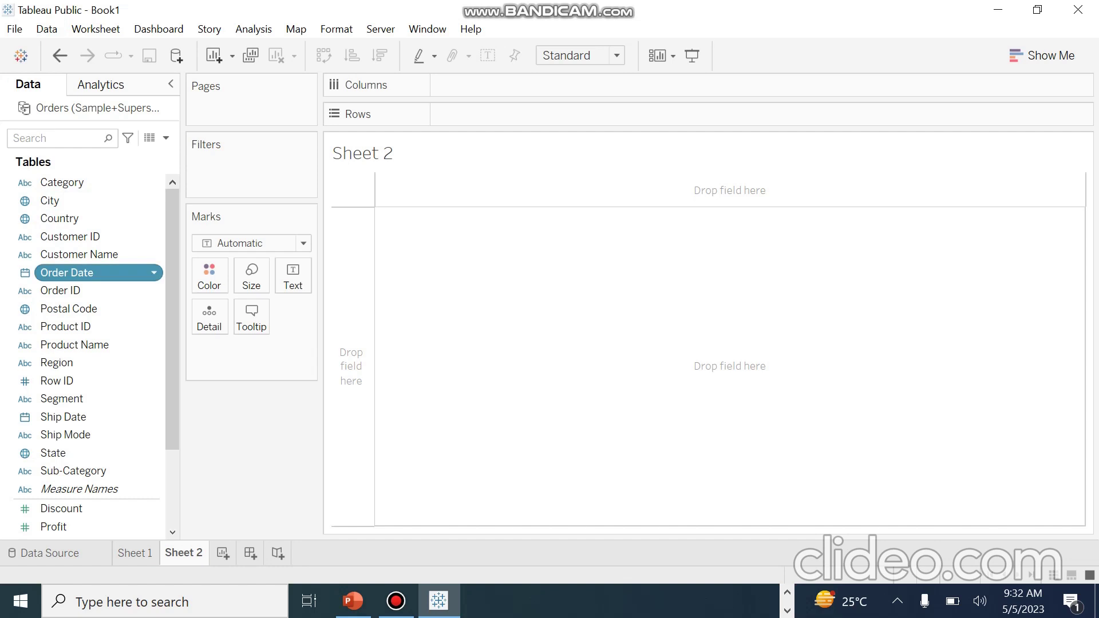
pyautogui.press('F2')
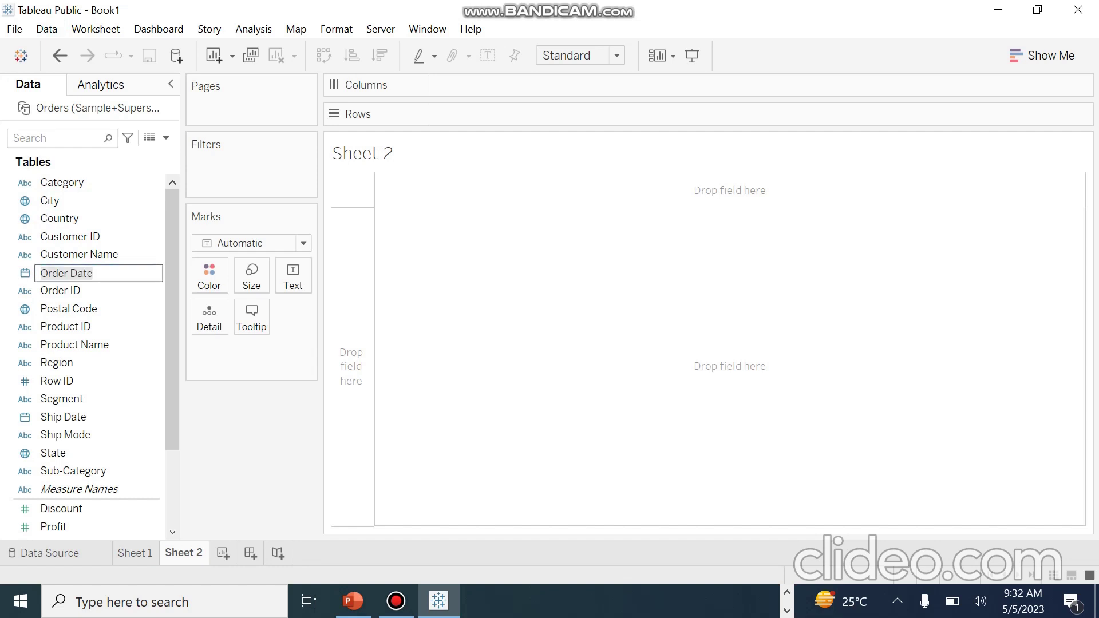
pyautogui.press('Return')
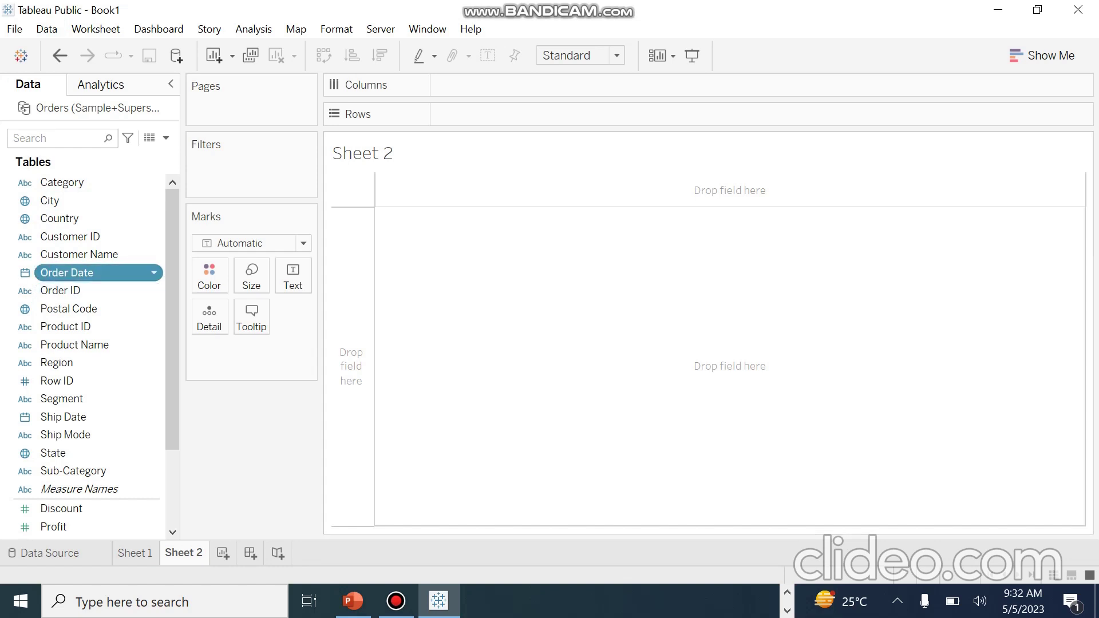
pyautogui.press('Escape')
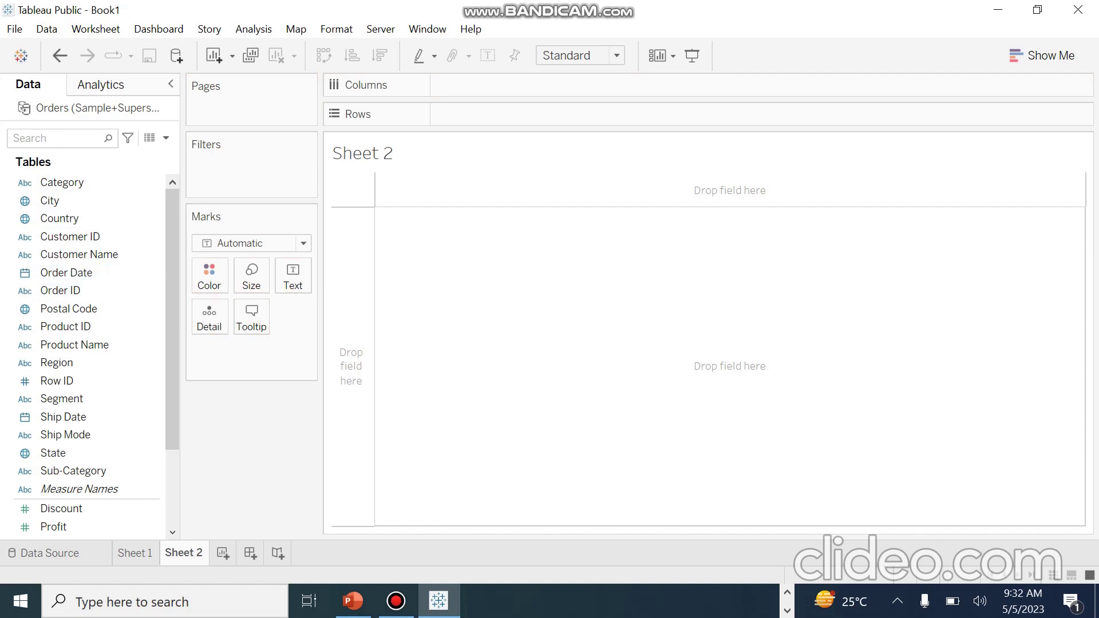
# - Place the Order Date field on the Columns shelf of Sheet 2, leaving its year expression unedited
pyautogui.moveTo(65, 273); pyautogui.dragTo(444, 85)
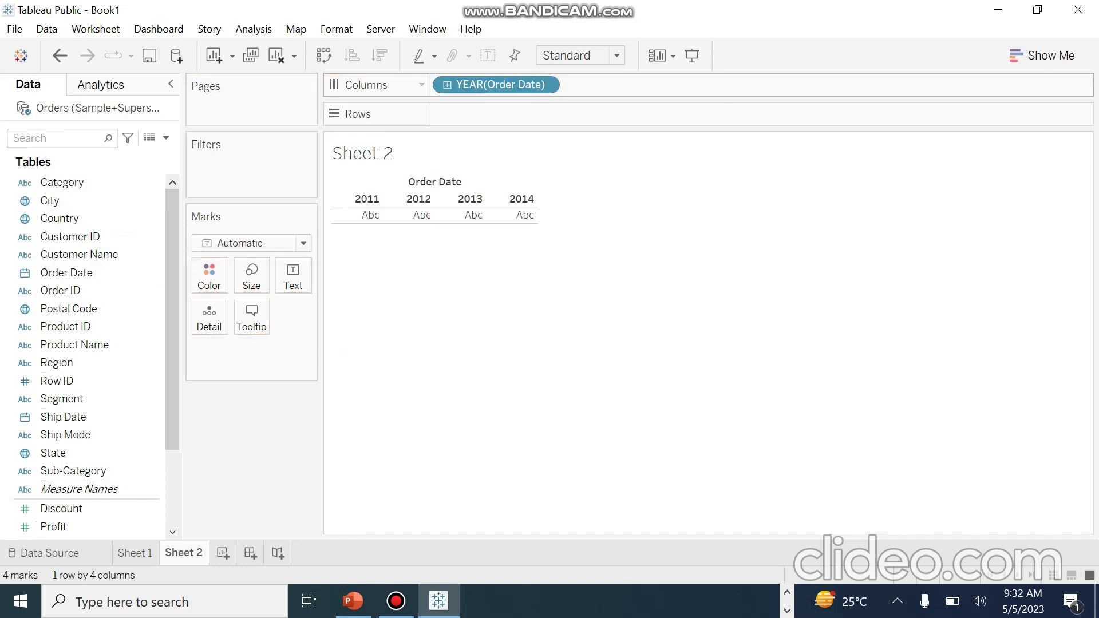
pyautogui.doubleClick(444, 85)
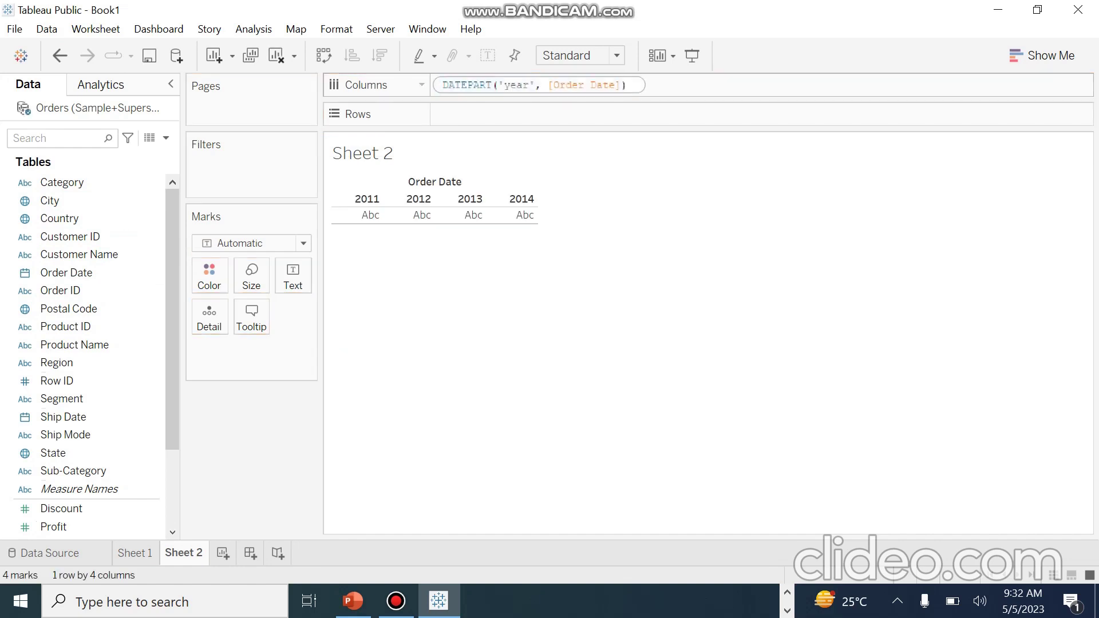
pyautogui.press('Return')
pyautogui.doubleClick(444, 84)
pyautogui.press('Return')
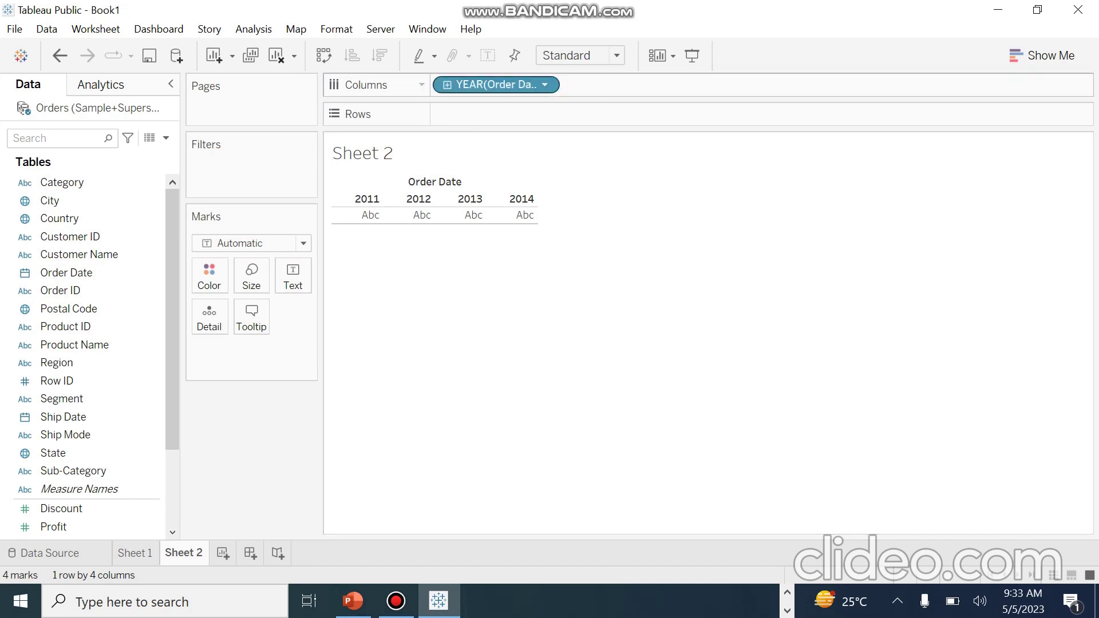
# - Switch Order Date on Columns to the discrete Month date part and place Profit on the Rows shelf
pyautogui.click(544, 85)
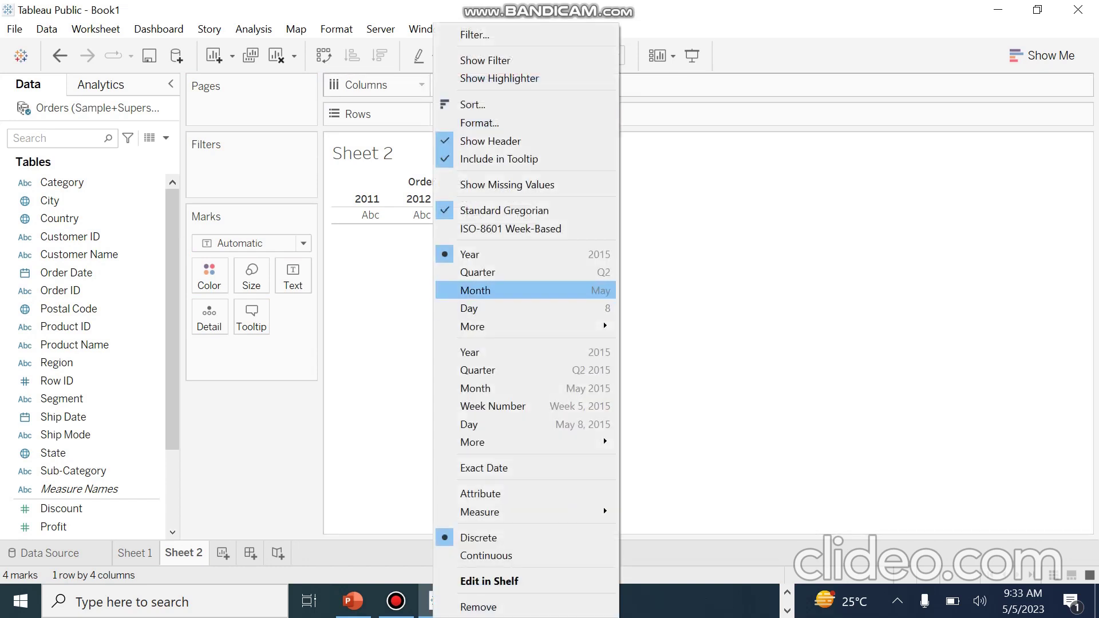
pyautogui.click(475, 291)
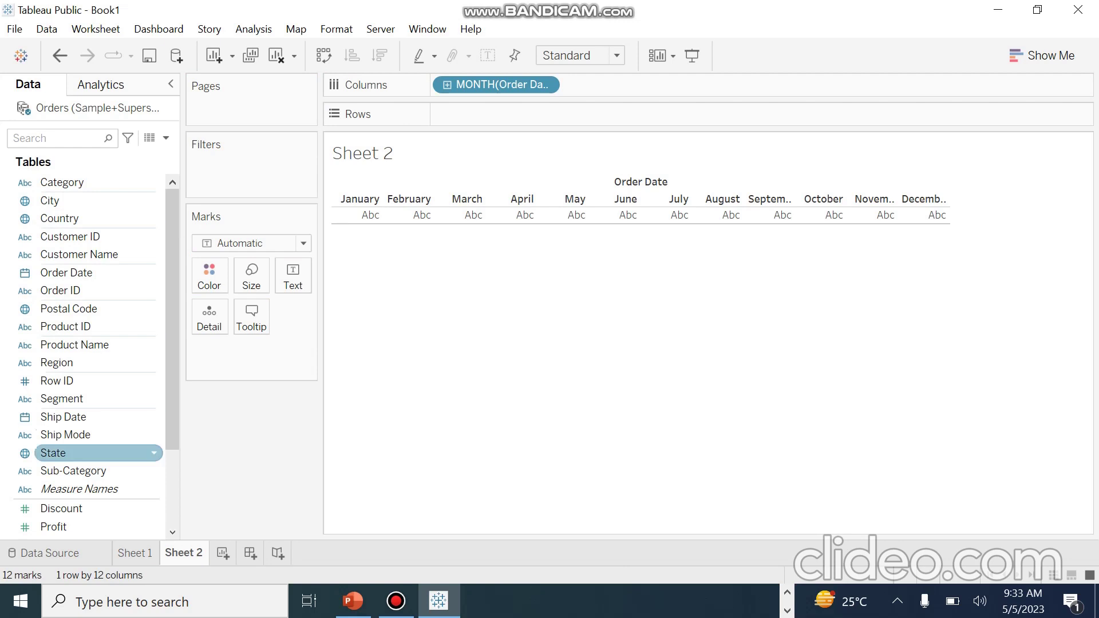
pyautogui.moveTo(53, 527); pyautogui.dragTo(458, 114)
pyautogui.moveTo(495, 114)
pyautogui.mouseDown()
pyautogui.moveTo(343, 258)
pyautogui.moveTo(97, 452)
pyautogui.moveTo(97, 540)
pyautogui.moveTo(86, 525)
pyautogui.moveTo(479, 166)
pyautogui.moveTo(507, 129)
pyautogui.moveTo(504, 113)
pyautogui.mouseUp()
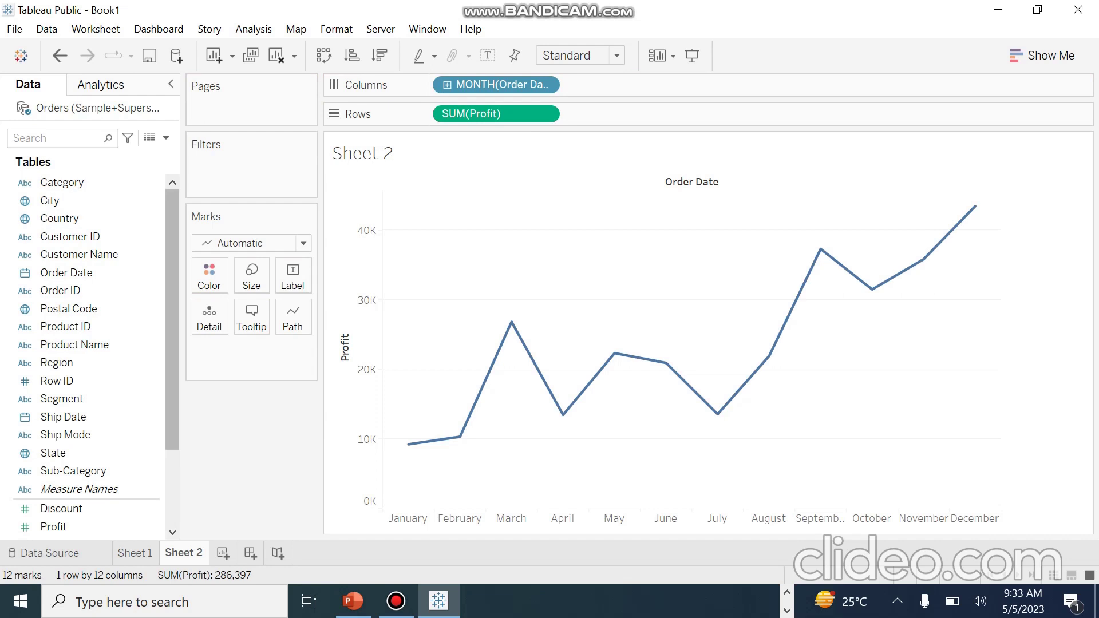
# - Create a new calculated field and name it Lower Bound
pyautogui.click(166, 138)
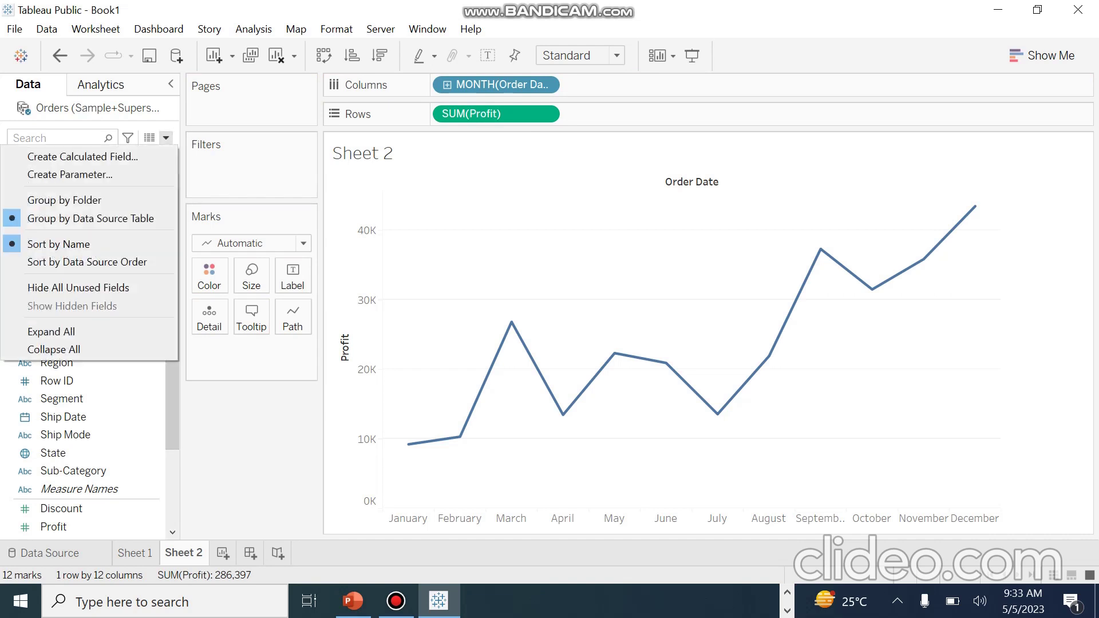
pyautogui.click(83, 156)
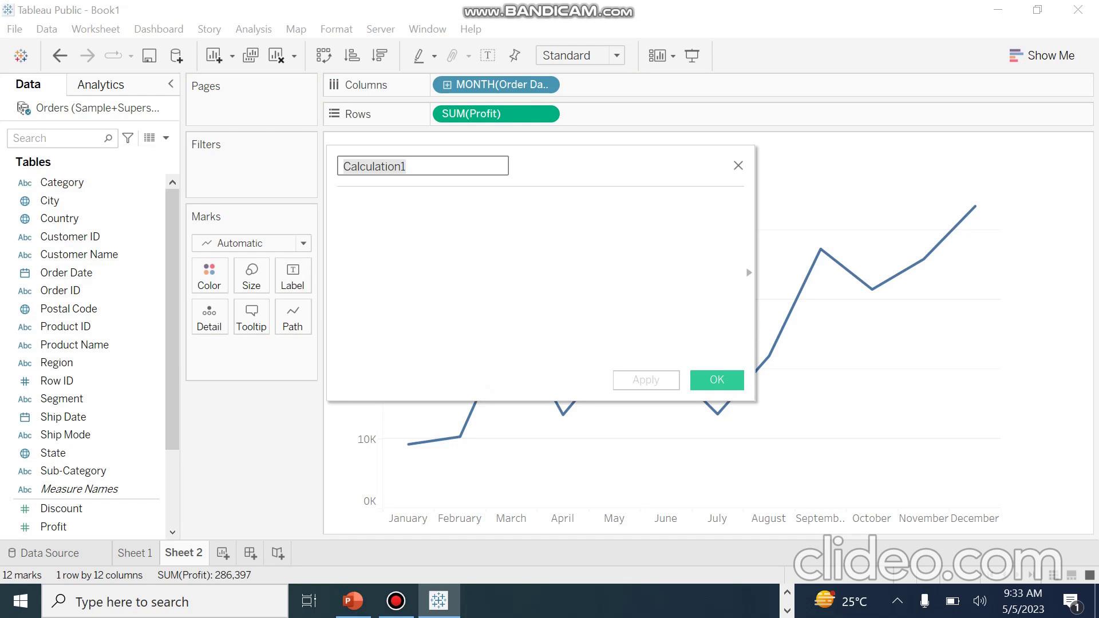
pyautogui.write('Lower')
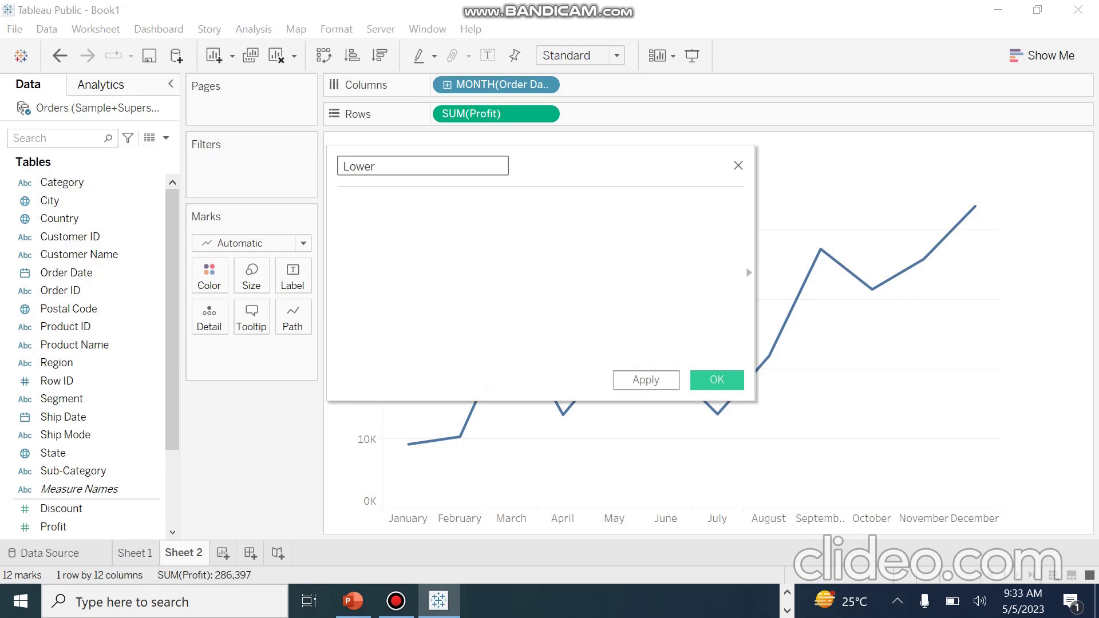
pyautogui.write(' Bound')
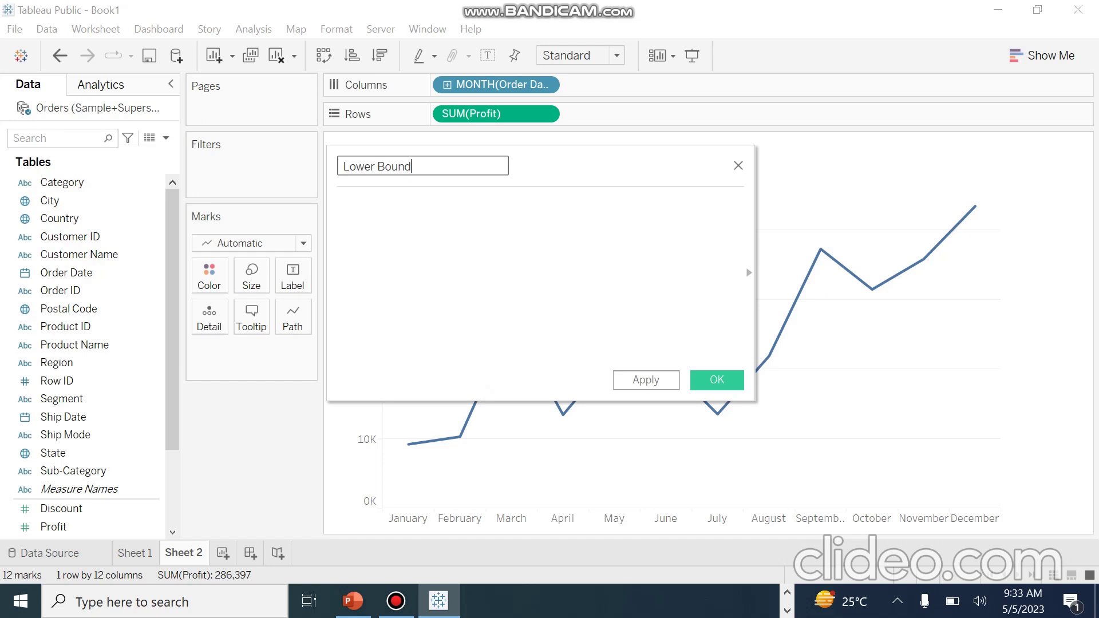
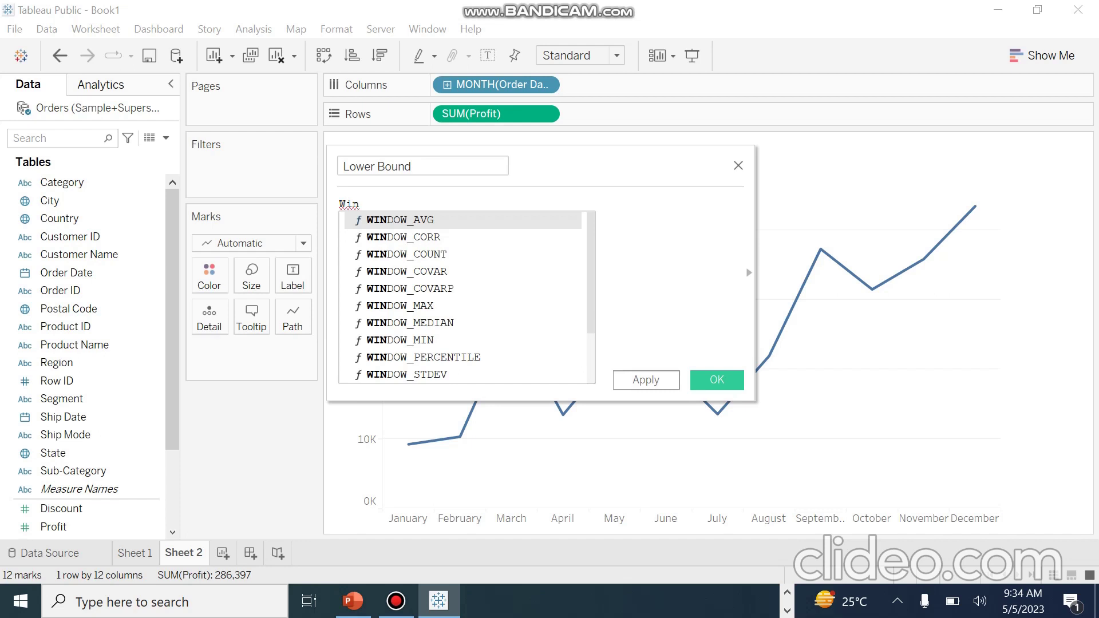
# - Start the Lower Bound formula with WINDOW_AVG((SUM([Profit])), using the suggested functions and the Profit field
pyautogui.press('Return')
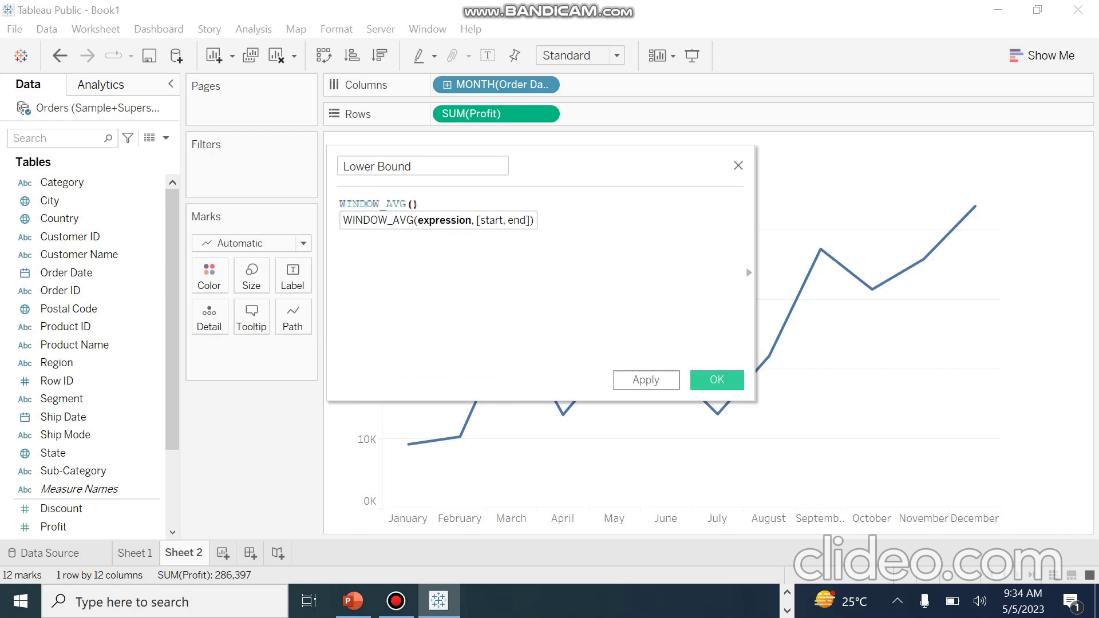
pyautogui.write('(')
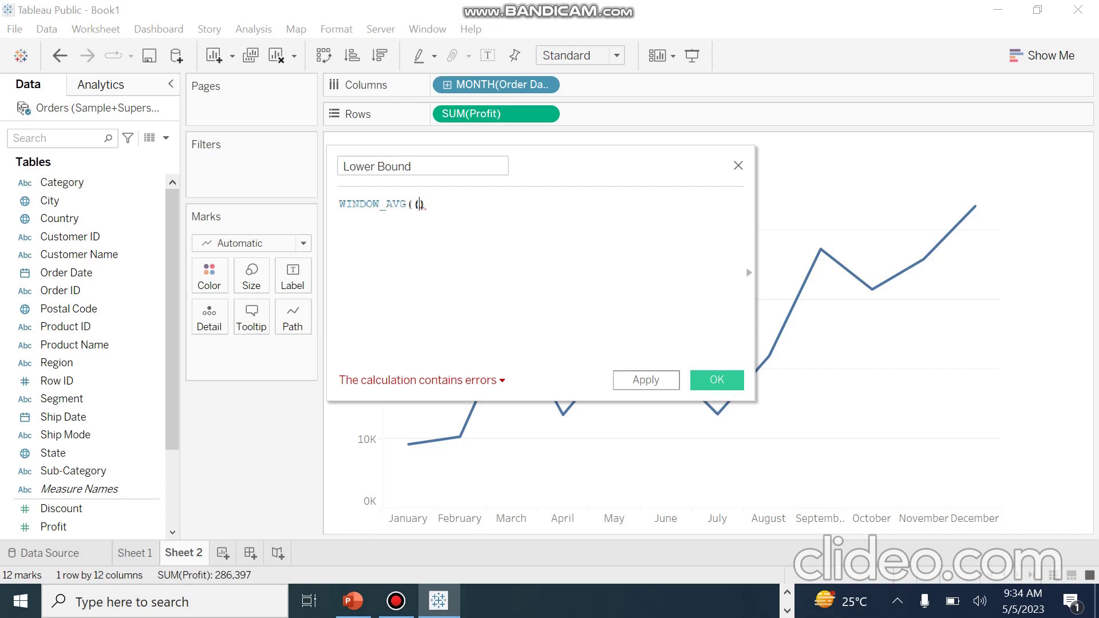
pyautogui.write('S')
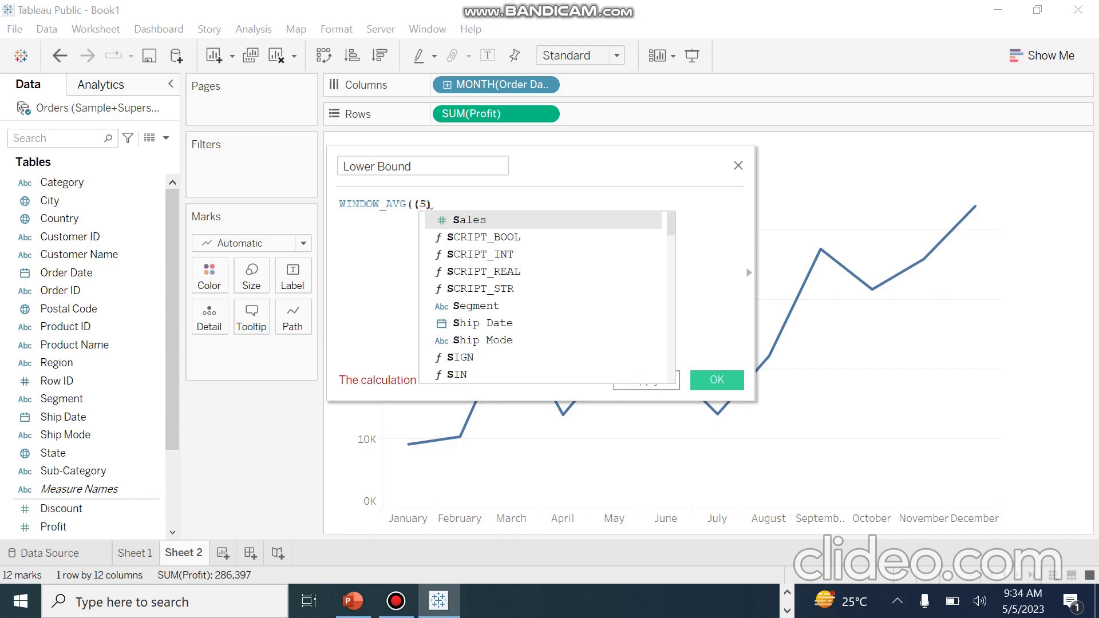
pyautogui.write('u')
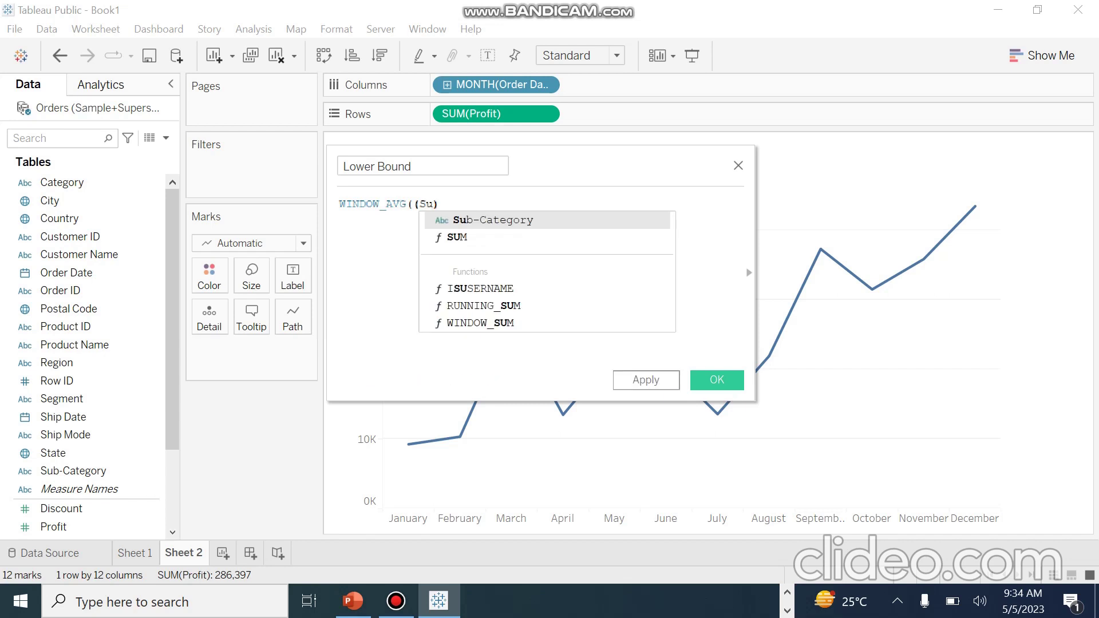
pyautogui.write('m')
pyautogui.press('Return')
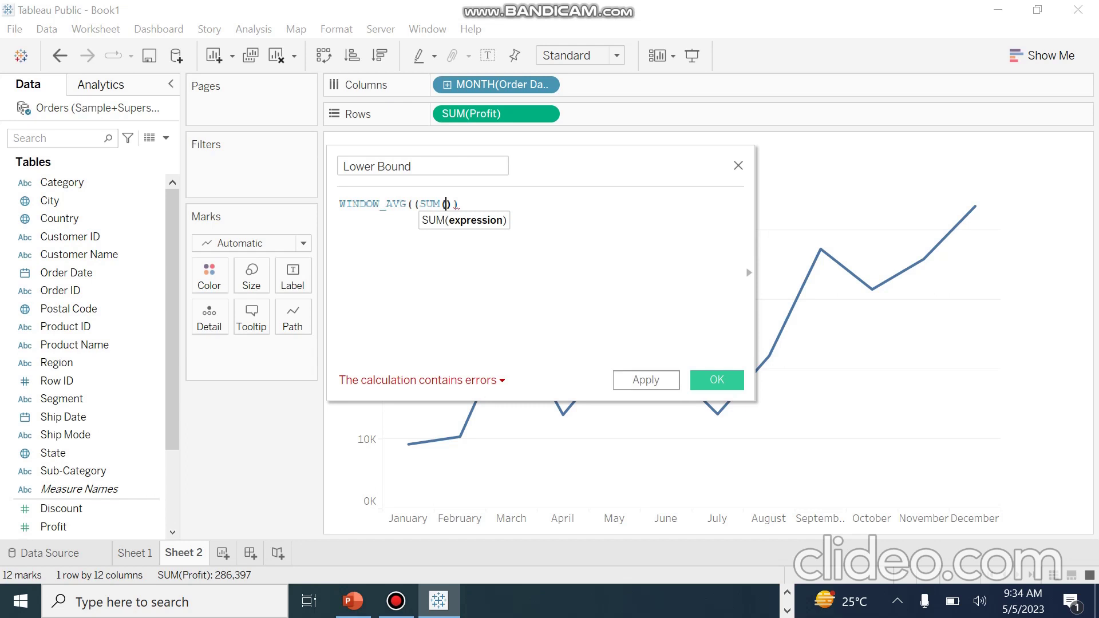
pyautogui.write('P')
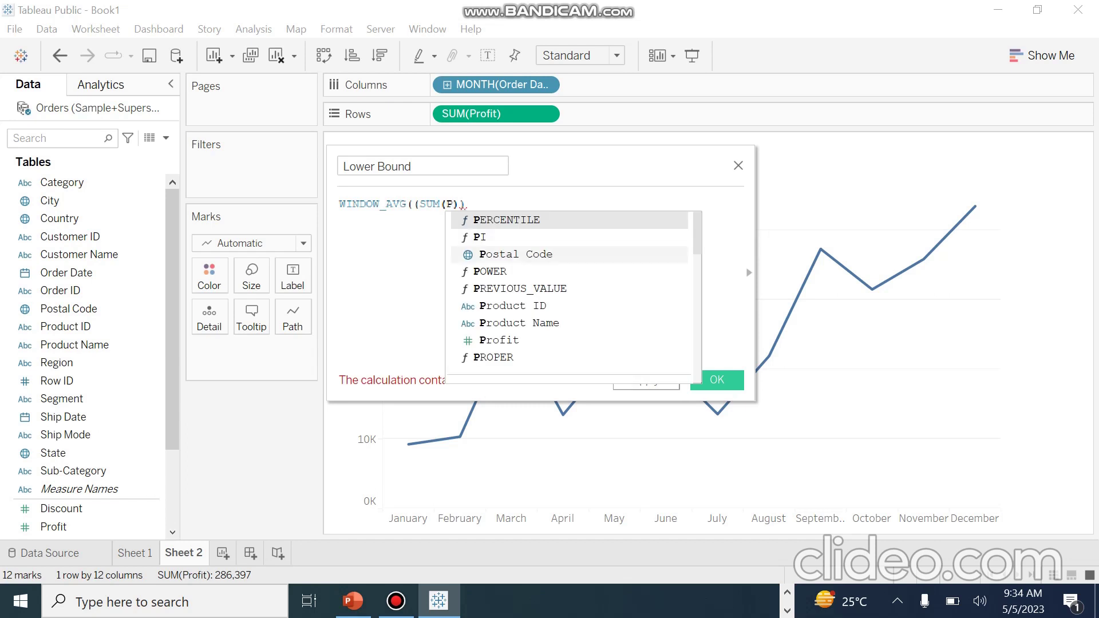
pyautogui.click(498, 340)
pyautogui.write(',')
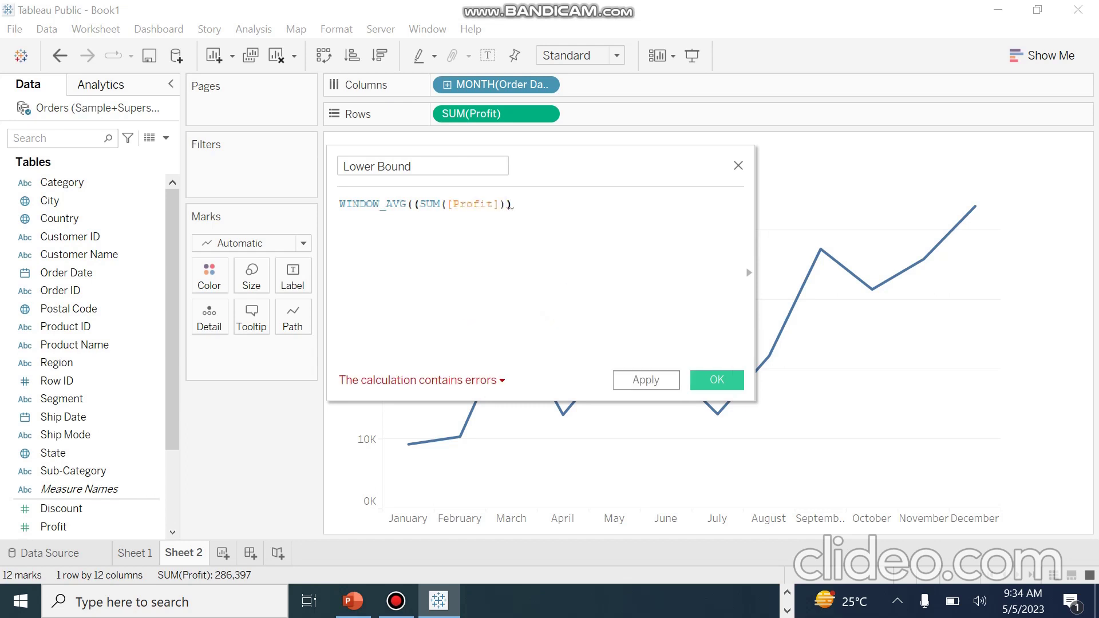
pyautogui.click(512, 205)
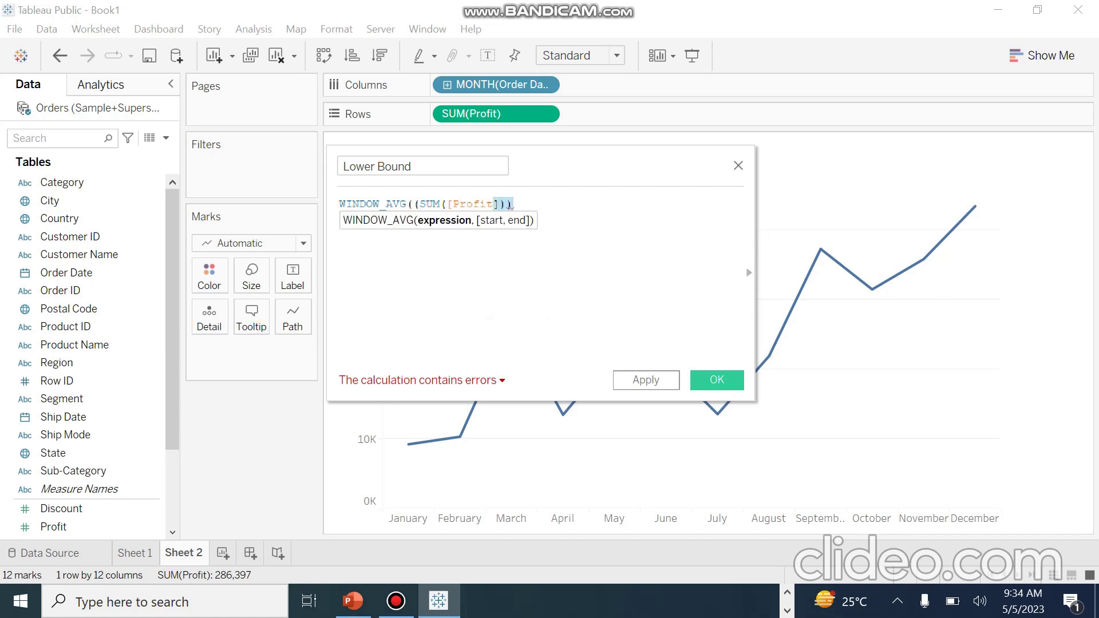
pyautogui.press('BackSpace')
# - Extend the Lower Bound formula by subtracting the WINDOW_STDEV function, with an extra opening parenthesis for its expression
pyautogui.write('-')
pyautogui.write('win')
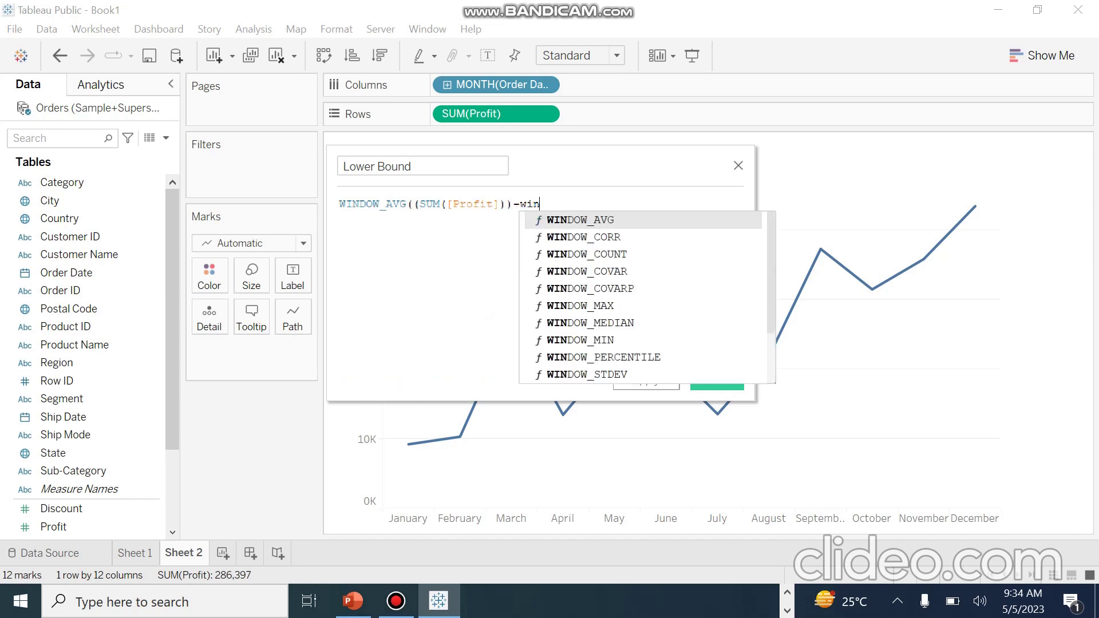
pyautogui.write('dow')
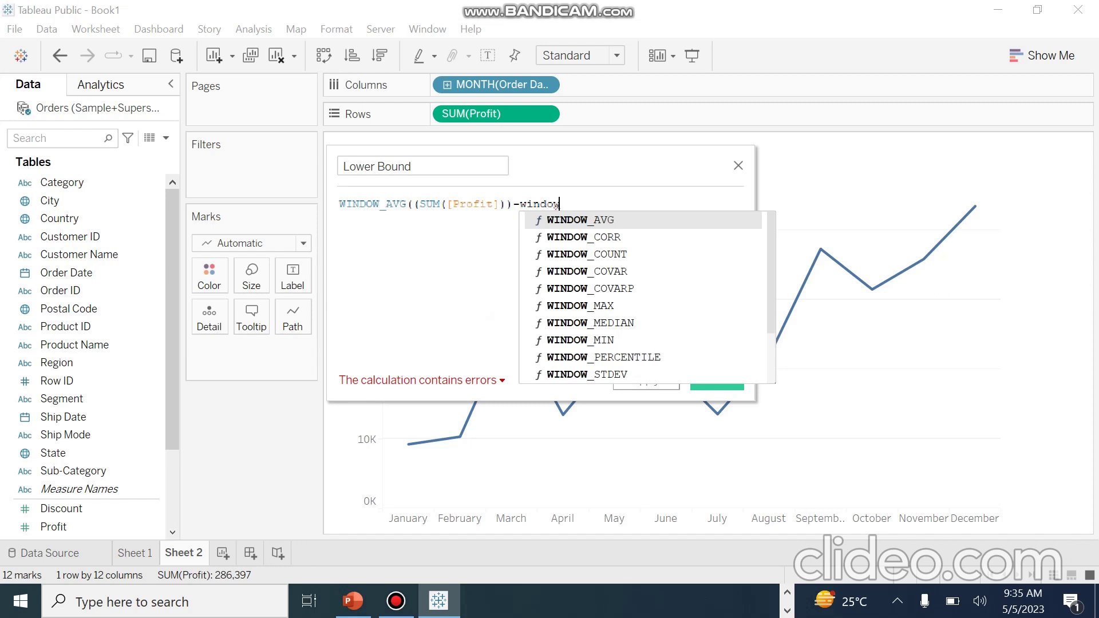
pyautogui.press('Down')
pyautogui.press('Down')
pyautogui.press('Down')
pyautogui.press('Down')
pyautogui.press('Down')
pyautogui.press('Down')
pyautogui.press('Down')
pyautogui.press('Down')
pyautogui.press('Down')
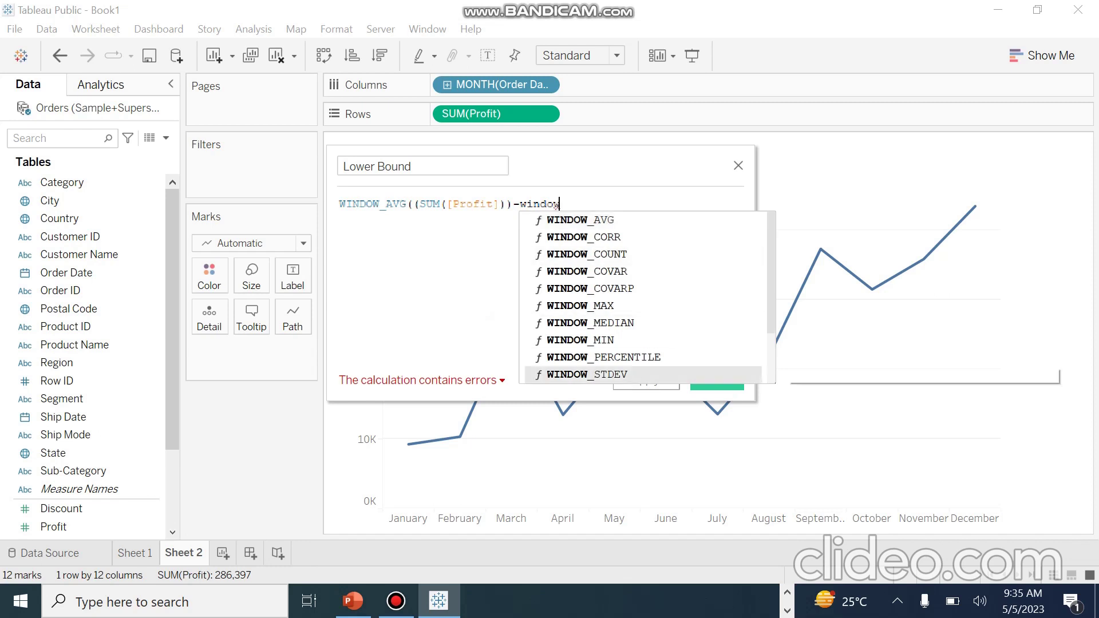
pyautogui.press('Return')
pyautogui.write('((')
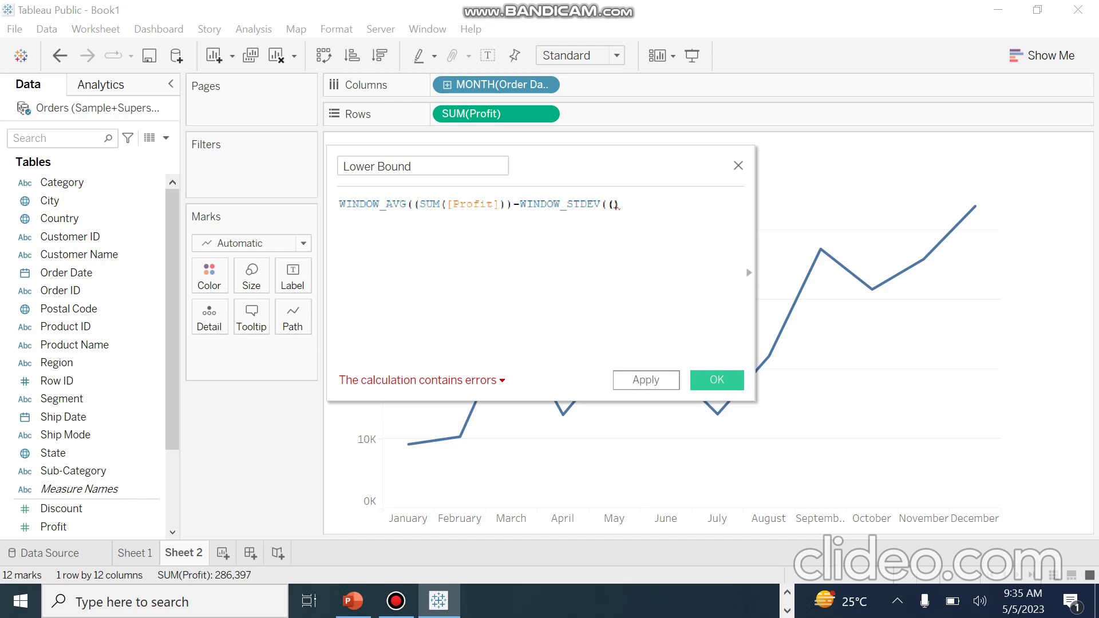
# - Fill the WINDOW_STDEV expression in the Lower Bound formula with SUM([Profit])
pyautogui.write('S')
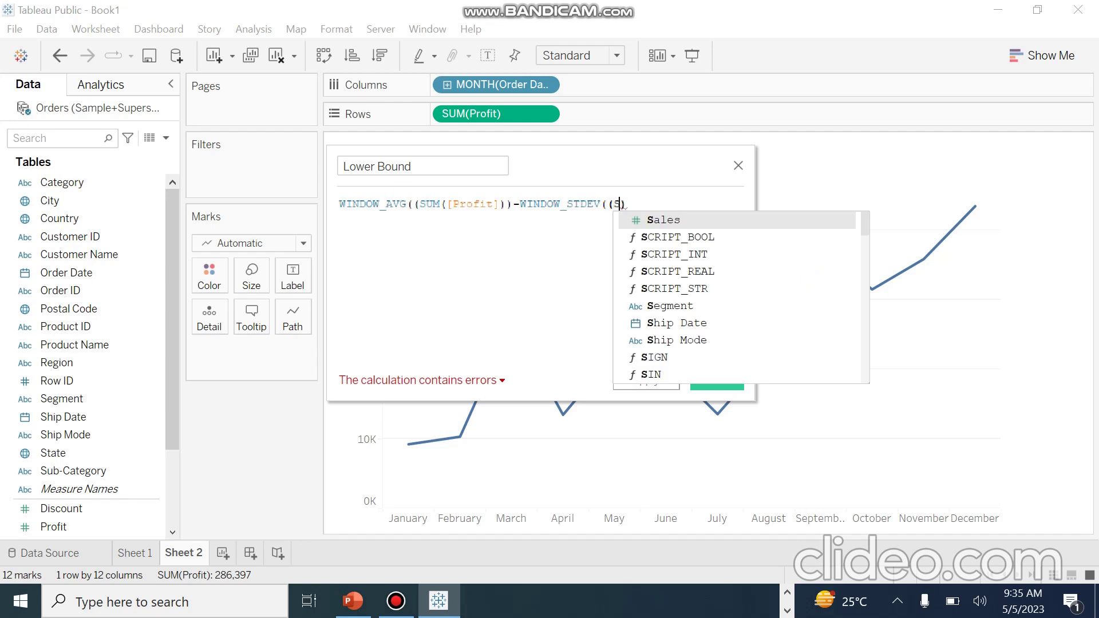
pyautogui.write('u')
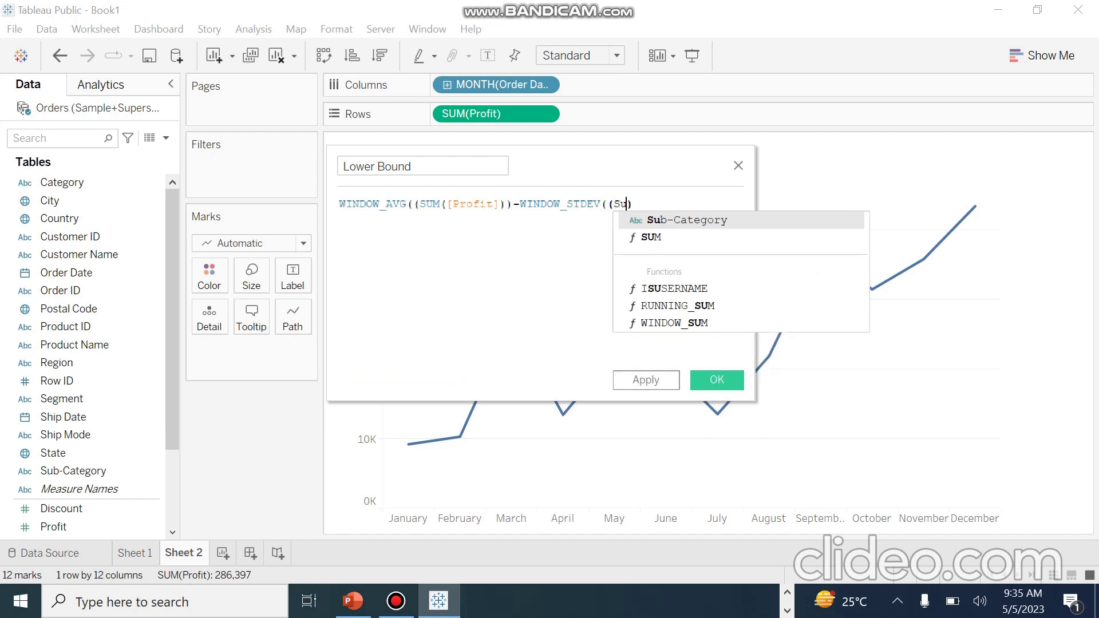
pyautogui.press('Down')
pyautogui.press('Return')
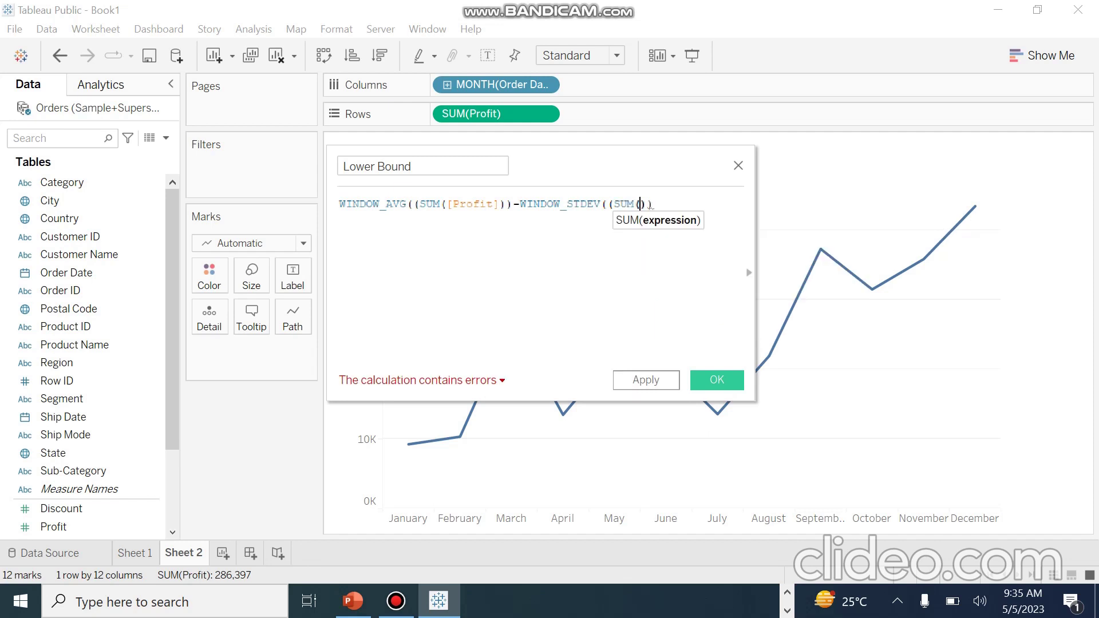
pyautogui.write('P')
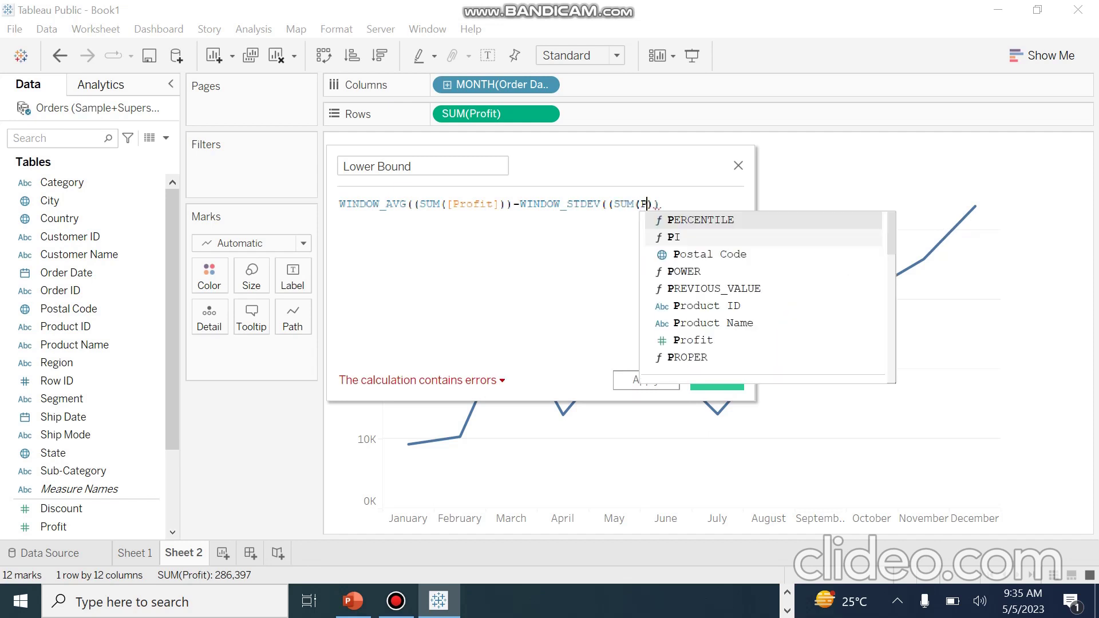
pyautogui.write('rofi')
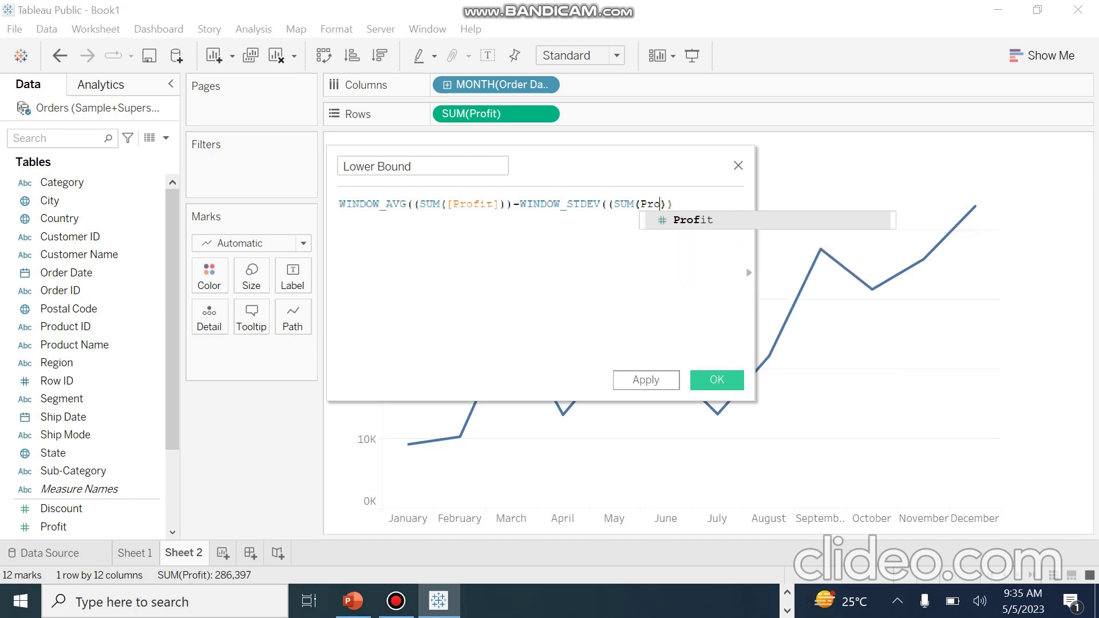
pyautogui.write('t')
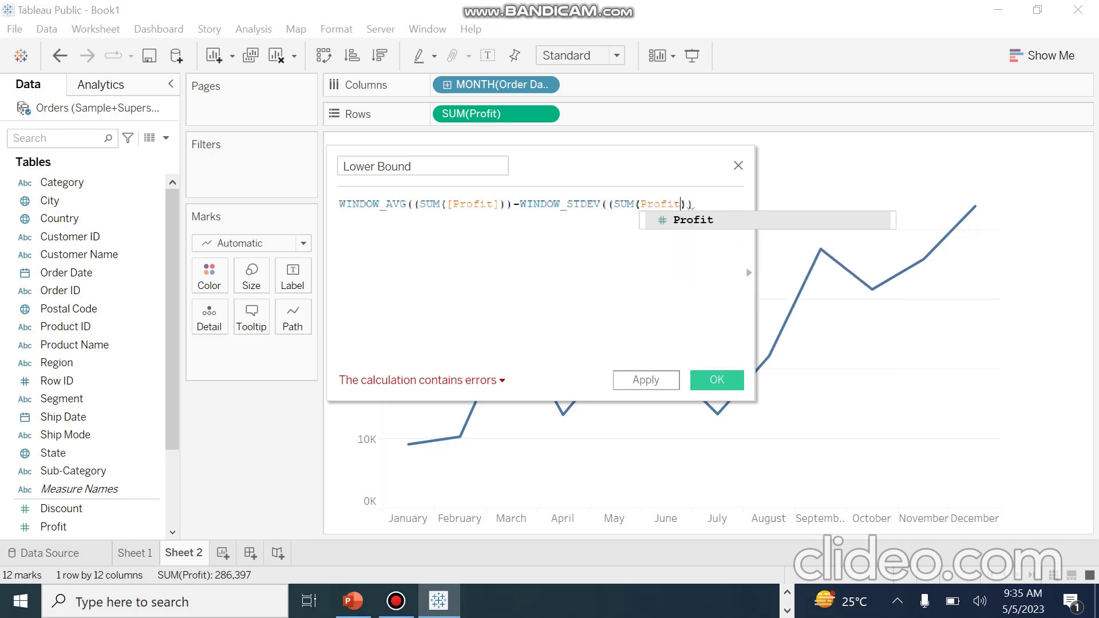
pyautogui.press('Return')
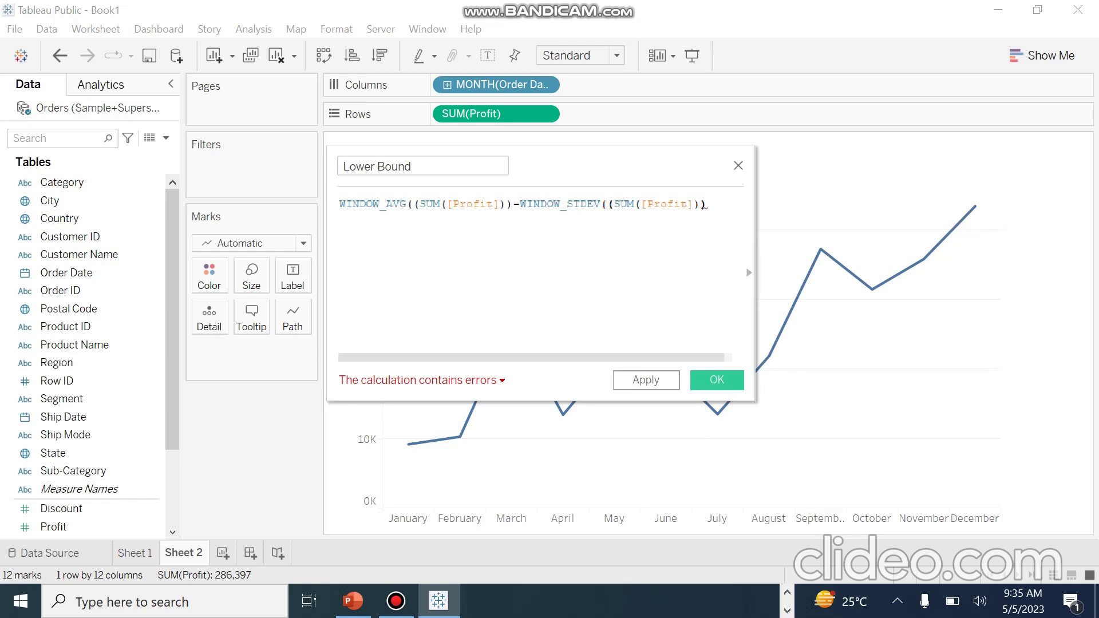
# - Correct the Lower Bound formula to WINDOW_AVG(SUM([Profit]))-WINDOW_STDEV(SUM([Profit])) by removing the extra parentheses, and save the calculated field
pyautogui.press('Delete')
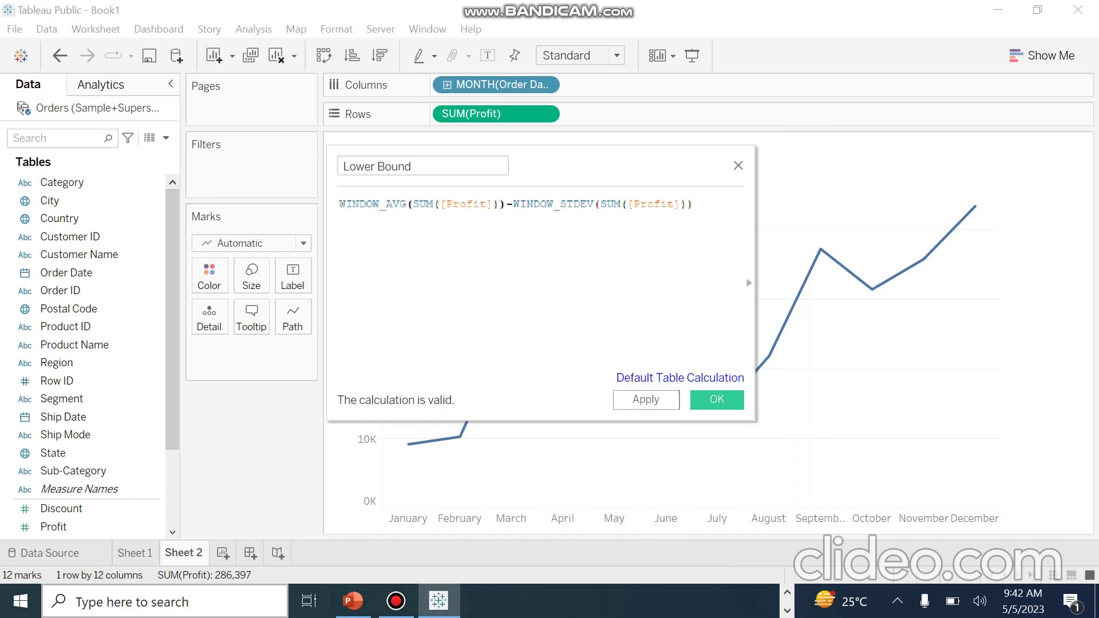
pyautogui.click(645, 399)
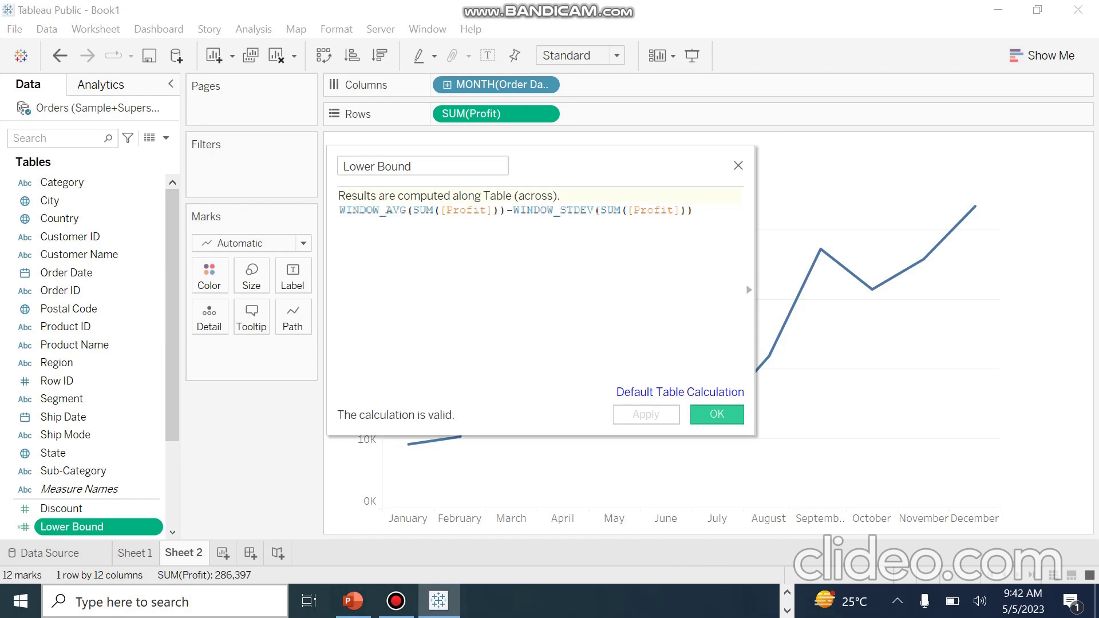
pyautogui.click(717, 414)
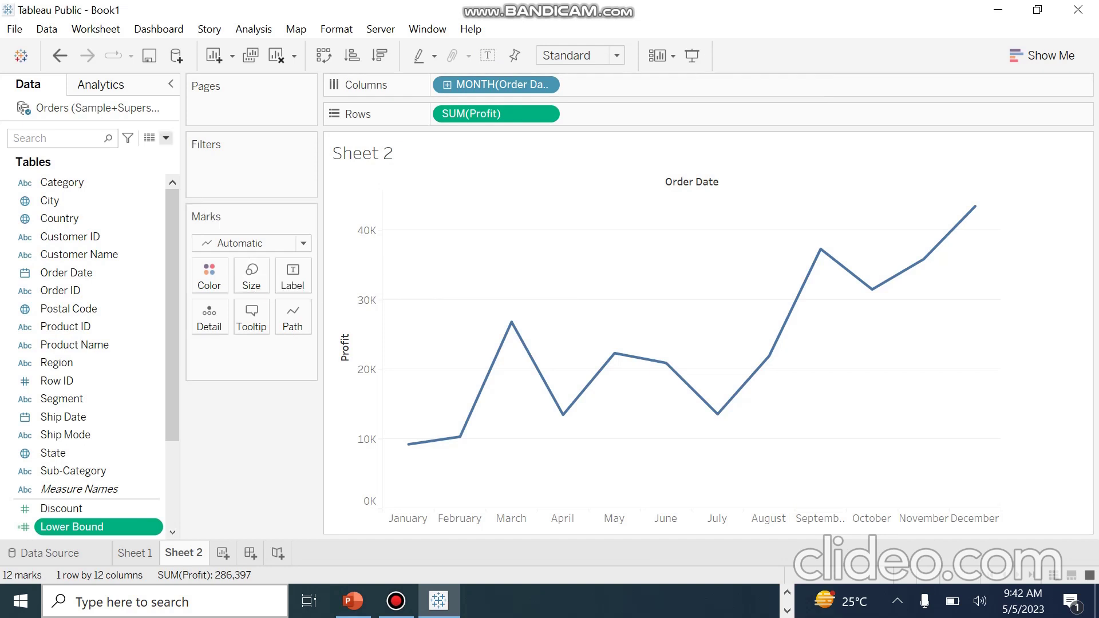
# - Create another calculated field and name it Upper Bound
pyautogui.click(165, 138)
pyautogui.click(80, 154)
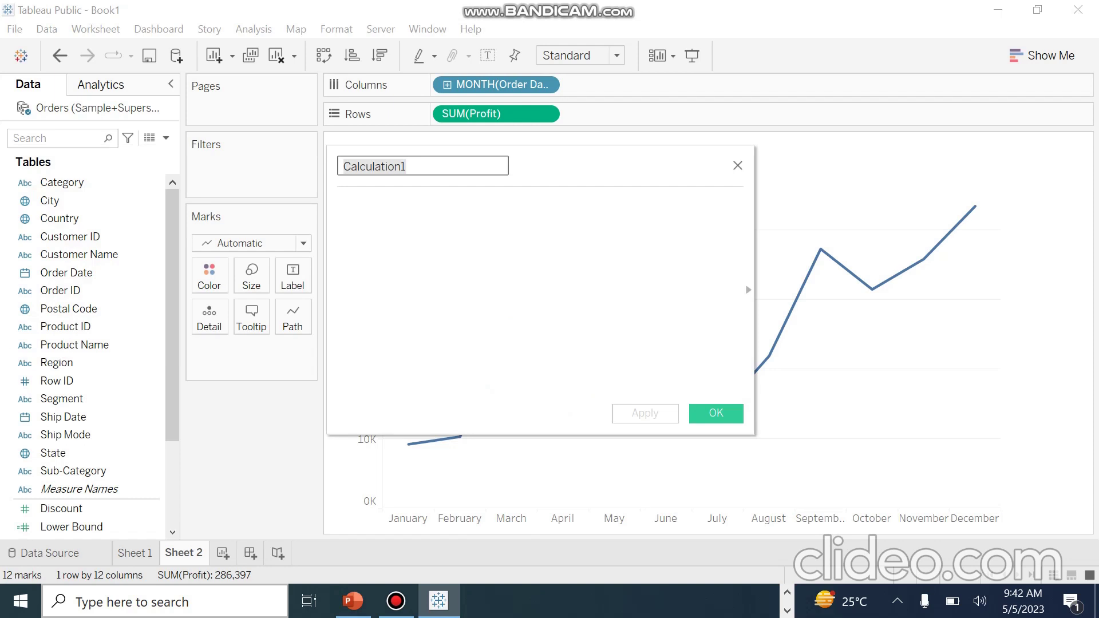
pyautogui.write('Uppe')
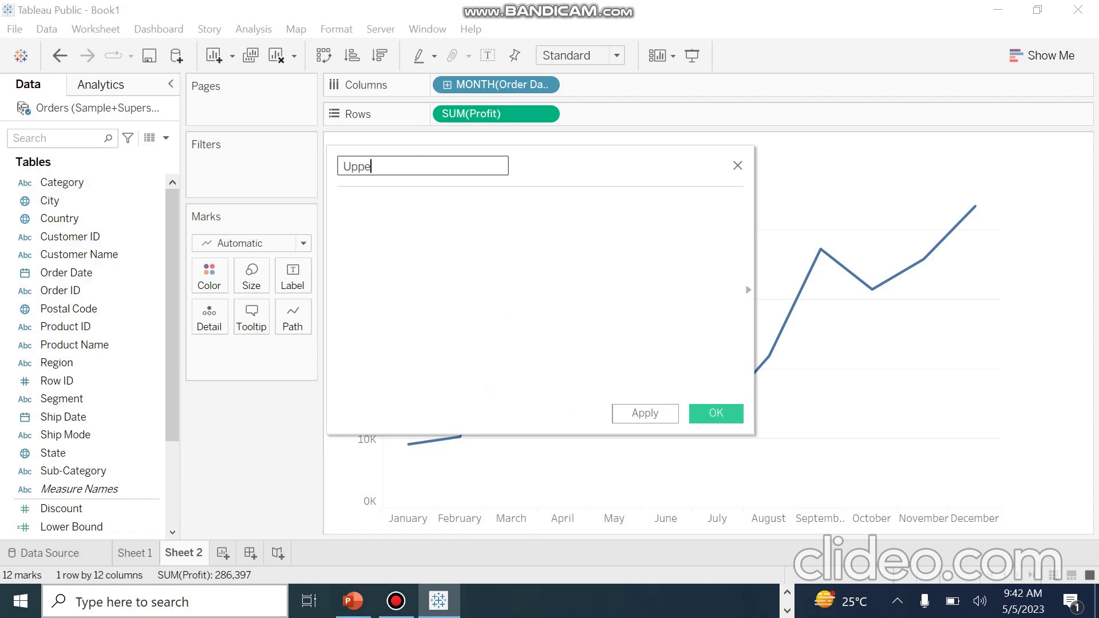
pyautogui.write('r Bound')
pyautogui.click(340, 204)
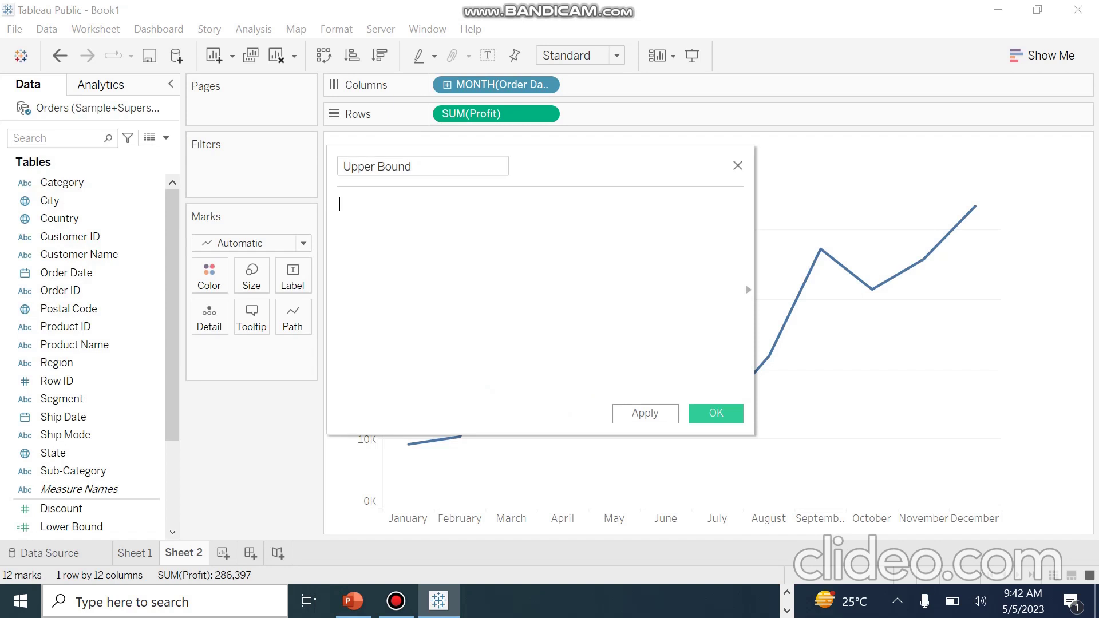
# - Start the Upper Bound formula with WINDOW_AVG(Sum([Profit])), using the suggested function and the Profit field
pyautogui.write('W')
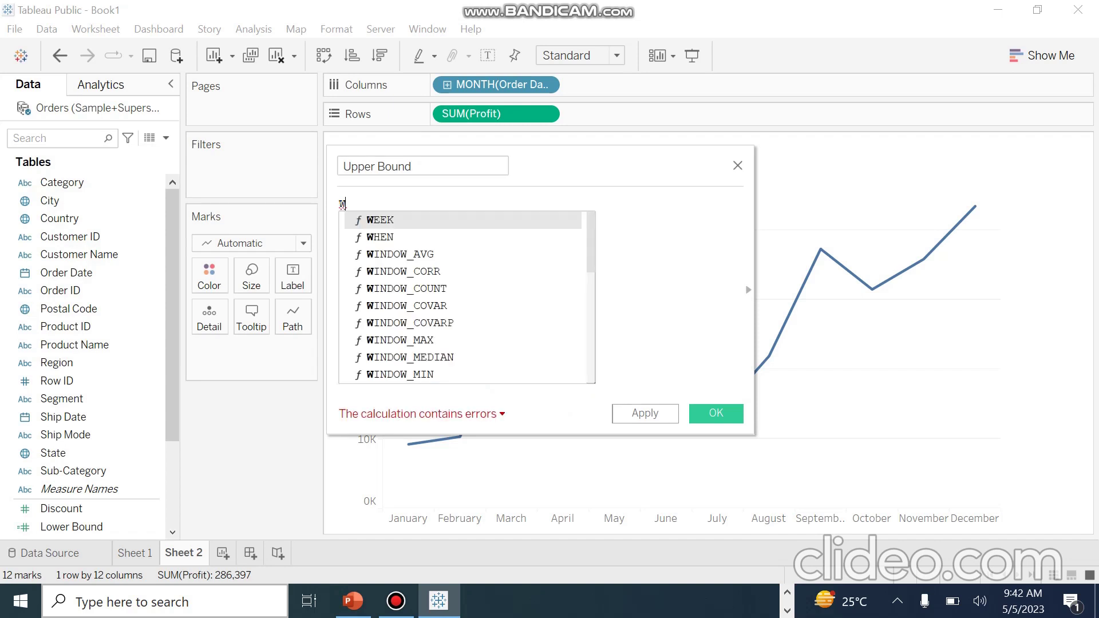
pyautogui.write('indo')
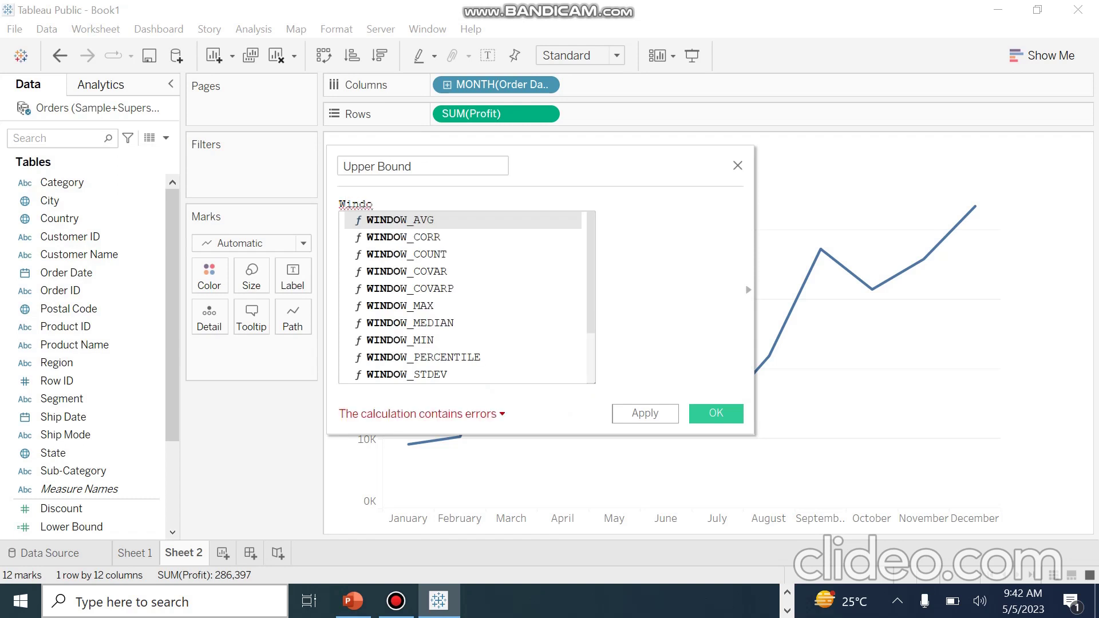
pyautogui.press('Return')
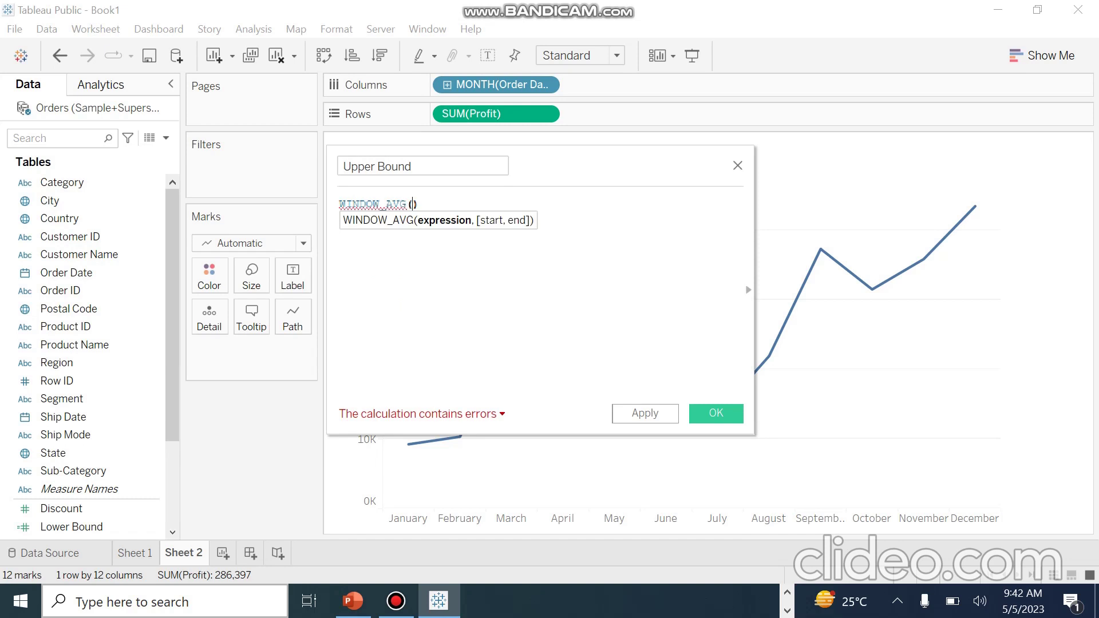
pyautogui.write('Sum')
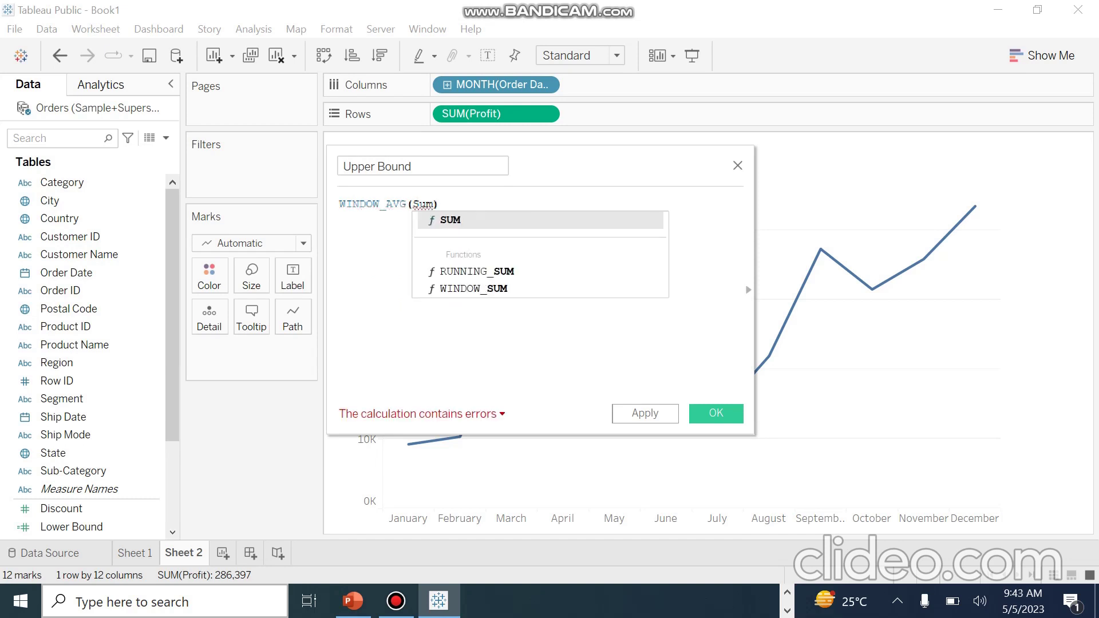
pyautogui.write('(')
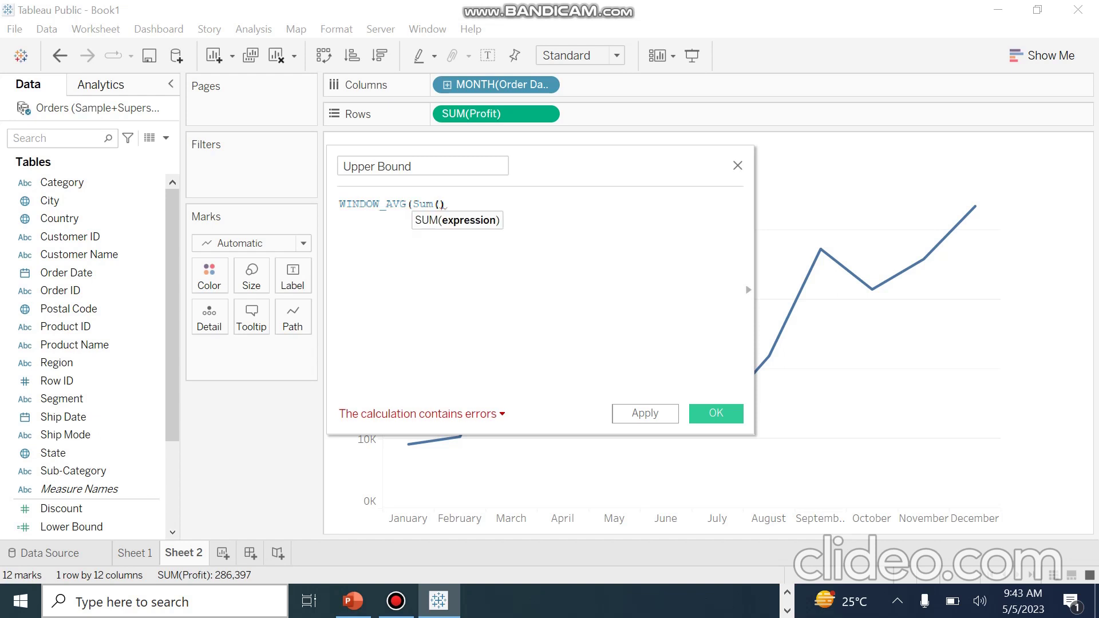
pyautogui.write('P')
pyautogui.press('Down')
pyautogui.press('Down')
pyautogui.press('Down')
pyautogui.press('Down')
pyautogui.press('Down')
pyautogui.press('Down')
pyautogui.press('Down')
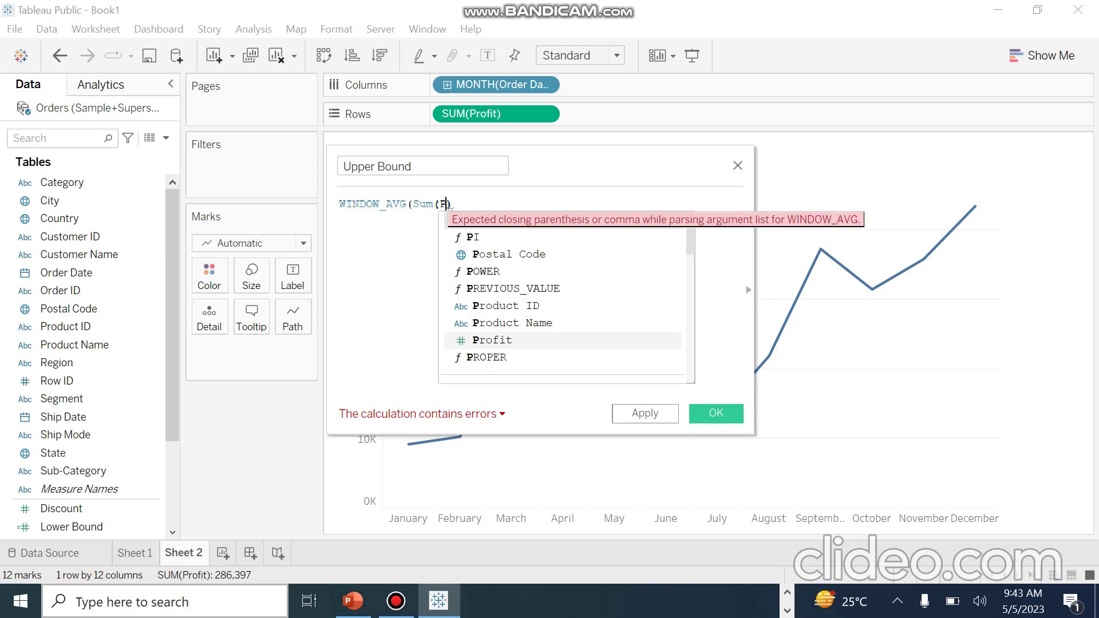
pyautogui.press('Return')
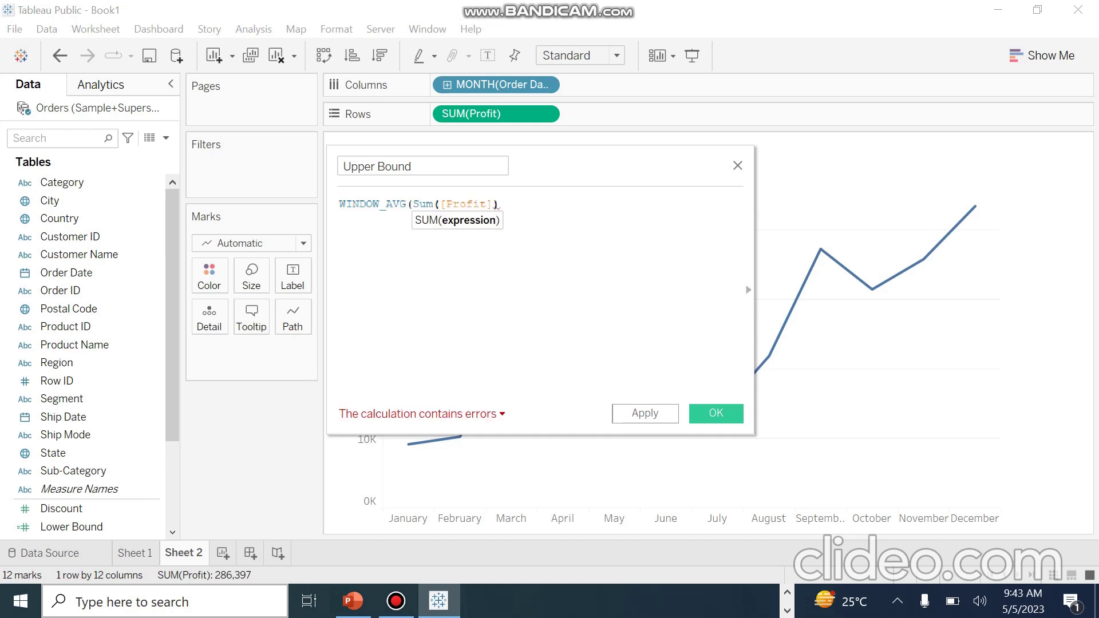
pyautogui.write(')')
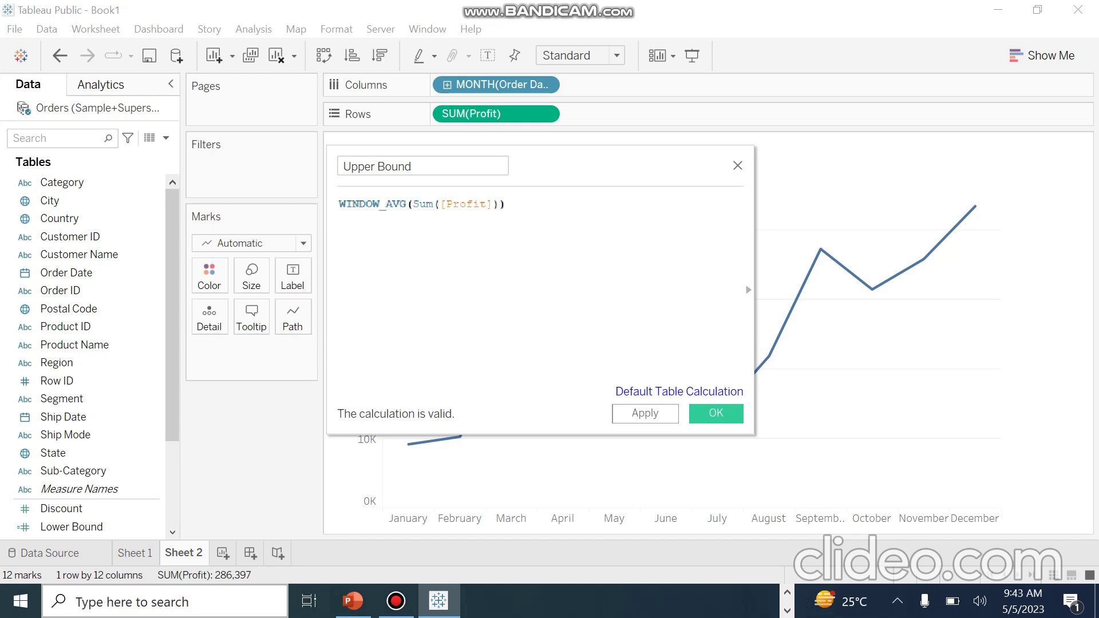
# - Complete the Upper Bound formula by adding +WINDOW_STDEV(SUM([Profit])), and save the calculated field
pyautogui.write('+')
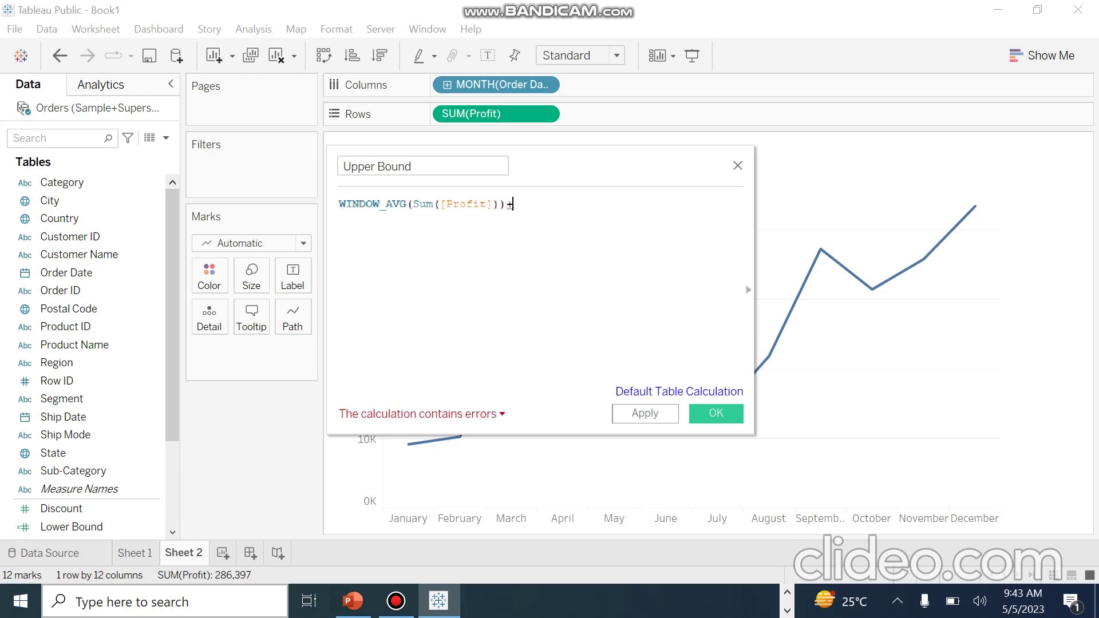
pyautogui.write('Windo')
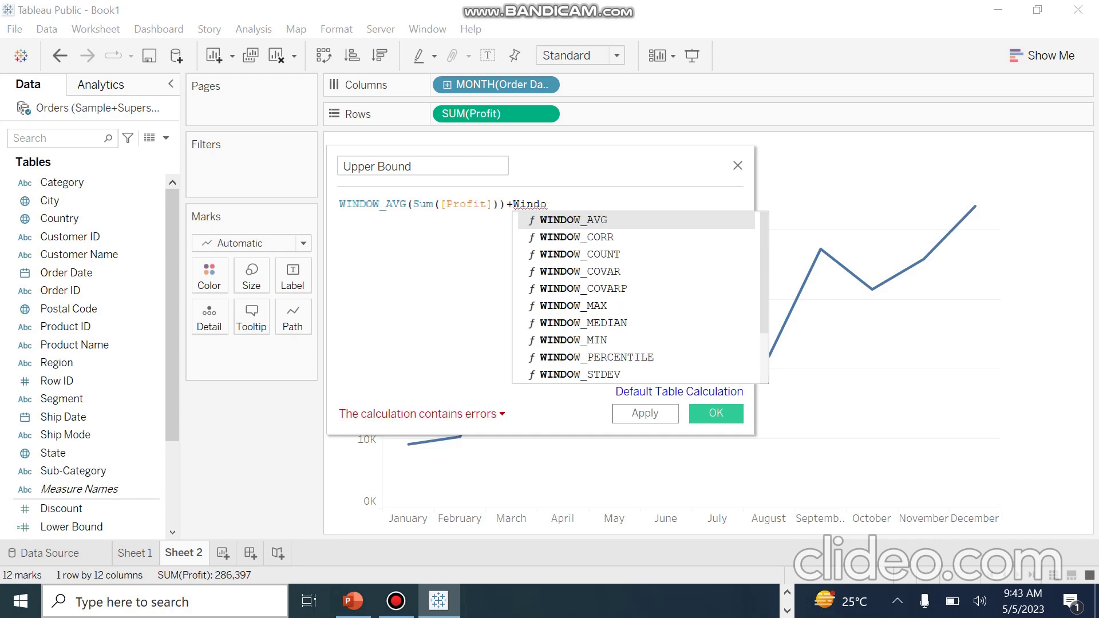
pyautogui.doubleClick(580, 374)
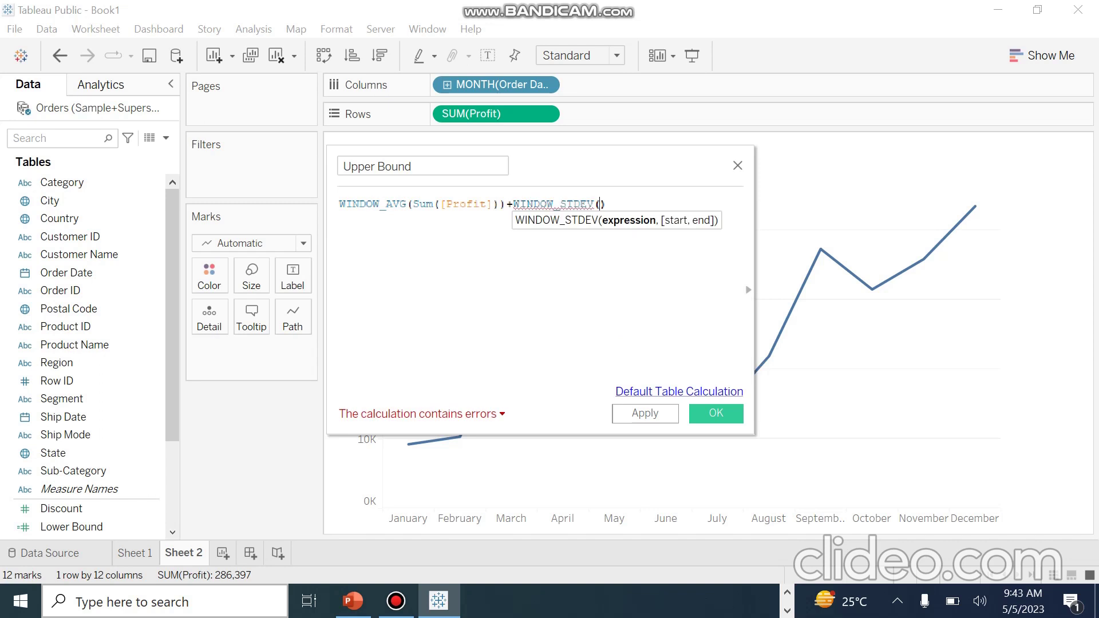
pyautogui.click(601, 205)
pyautogui.write('S')
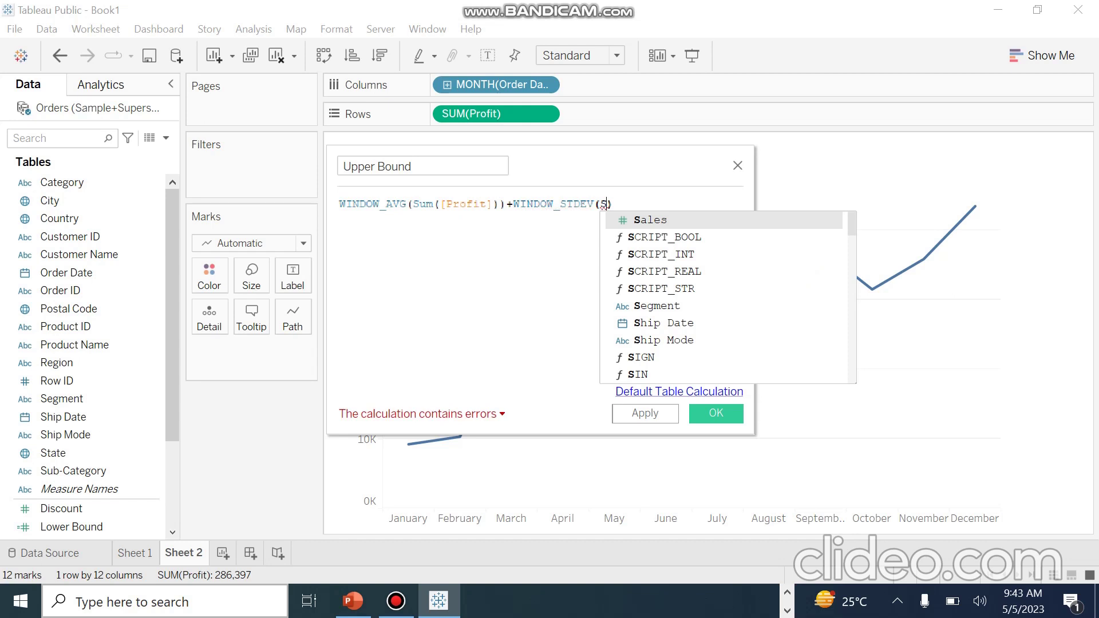
pyautogui.write('um')
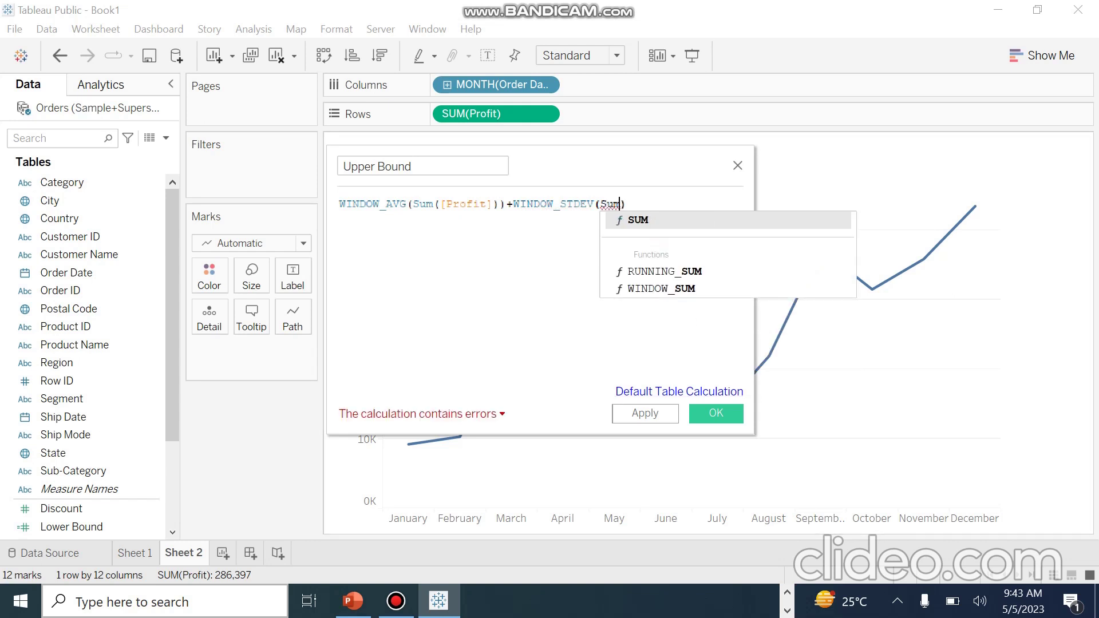
pyautogui.press('Return')
pyautogui.write('[')
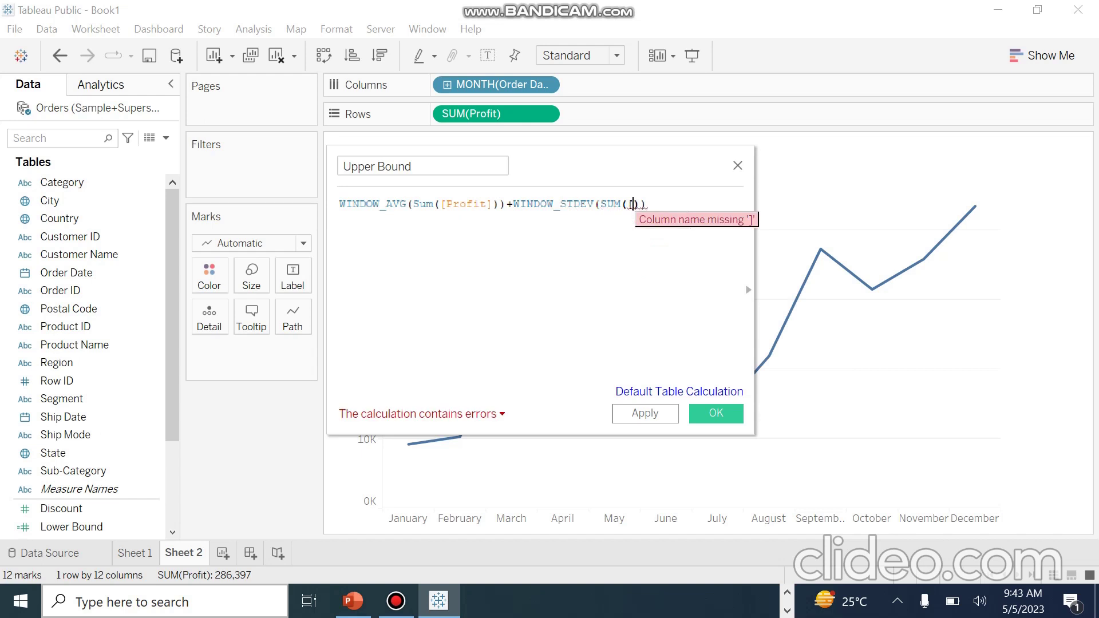
pyautogui.write('Pr')
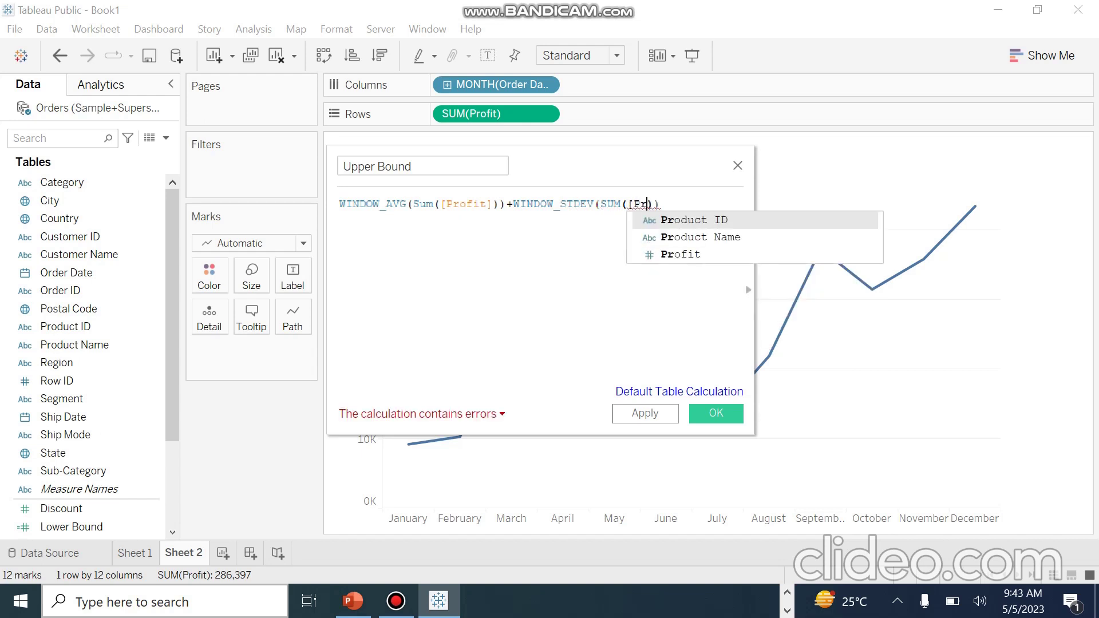
pyautogui.click(681, 254)
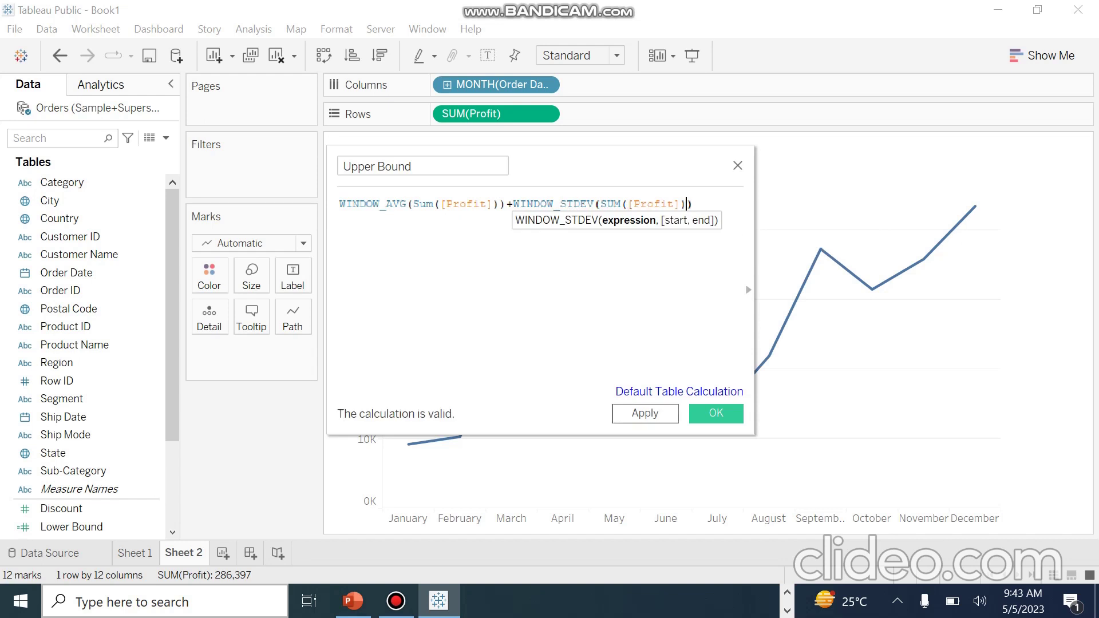
pyautogui.click(645, 414)
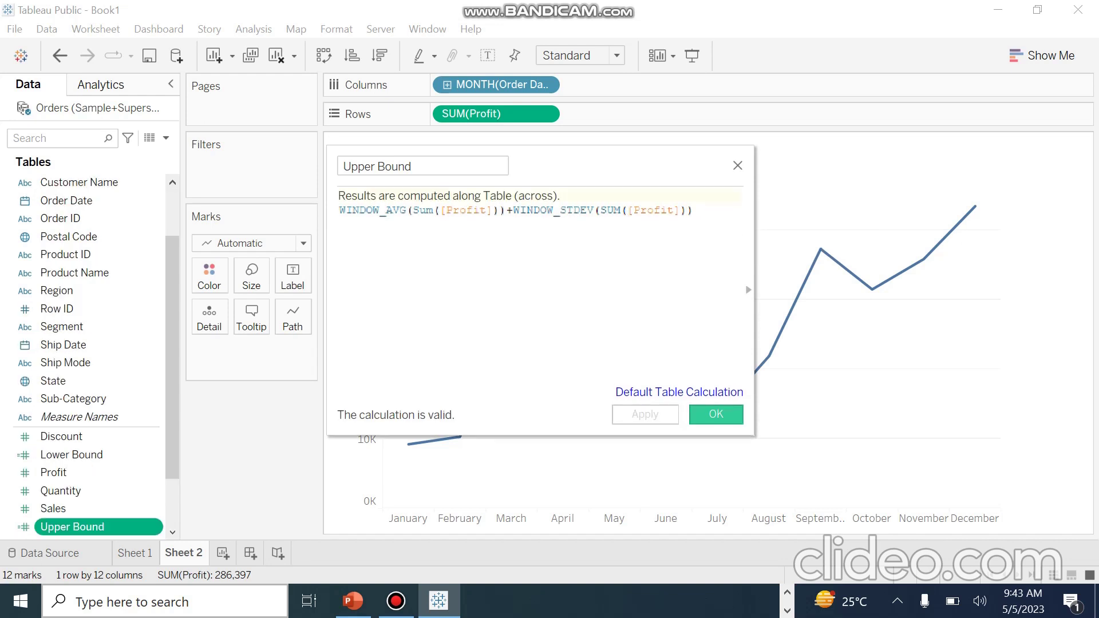
pyautogui.click(716, 413)
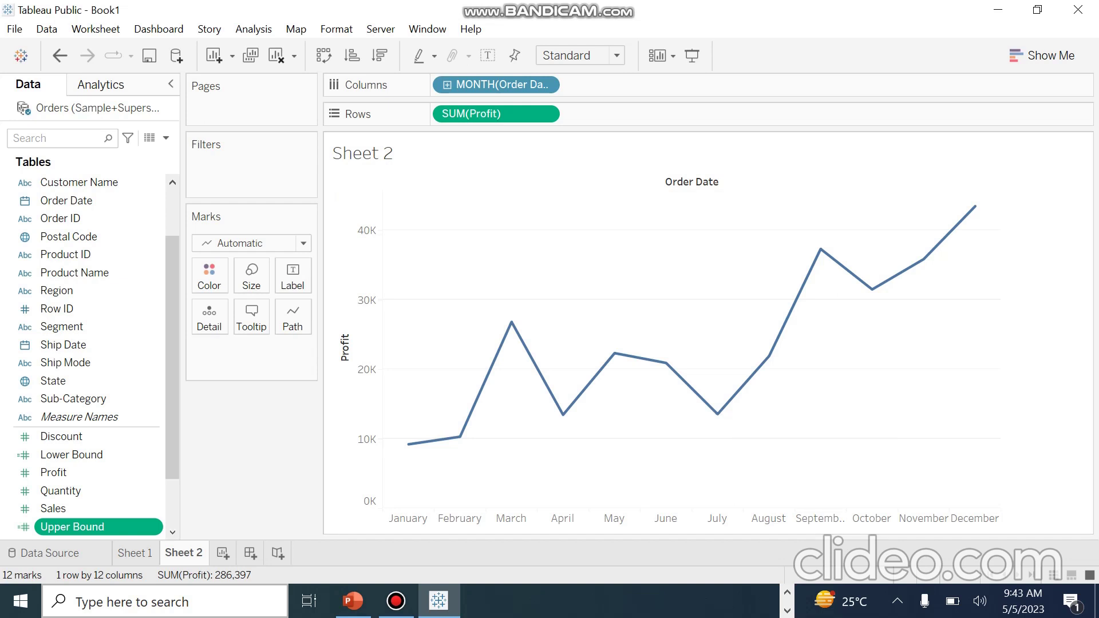
# - Place Measure Values on the Rows shelf after SUM(Profit)
pyautogui.scroll(-2, 98, 335)
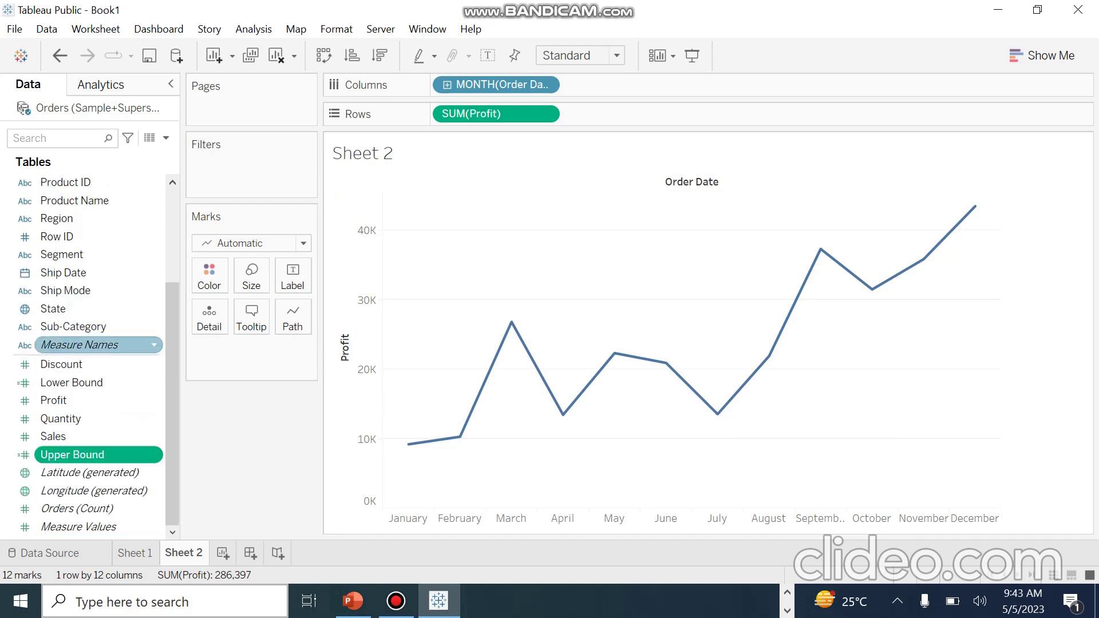
pyautogui.moveTo(77, 527); pyautogui.dragTo(607, 113)
pyautogui.moveTo(630, 113); pyautogui.dragTo(624, 114)
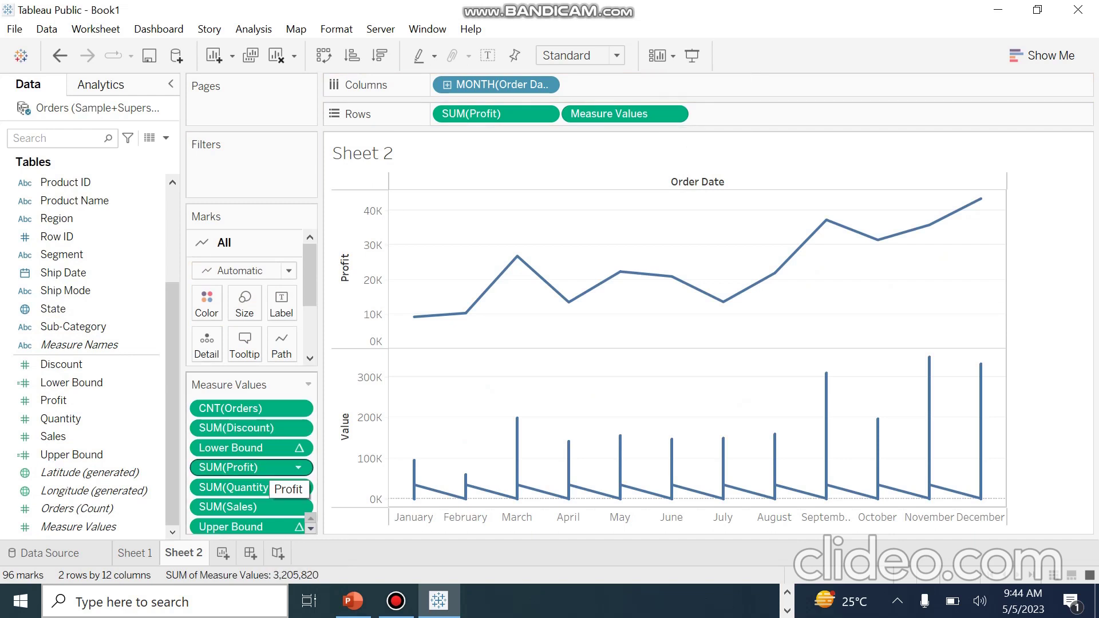
# - Remove the orders count, Discount, Profit, Quantity and Sales from Measure Values, keeping only Lower Bound and Upper Bound
pyautogui.moveTo(247, 408); pyautogui.dragTo(86, 395)
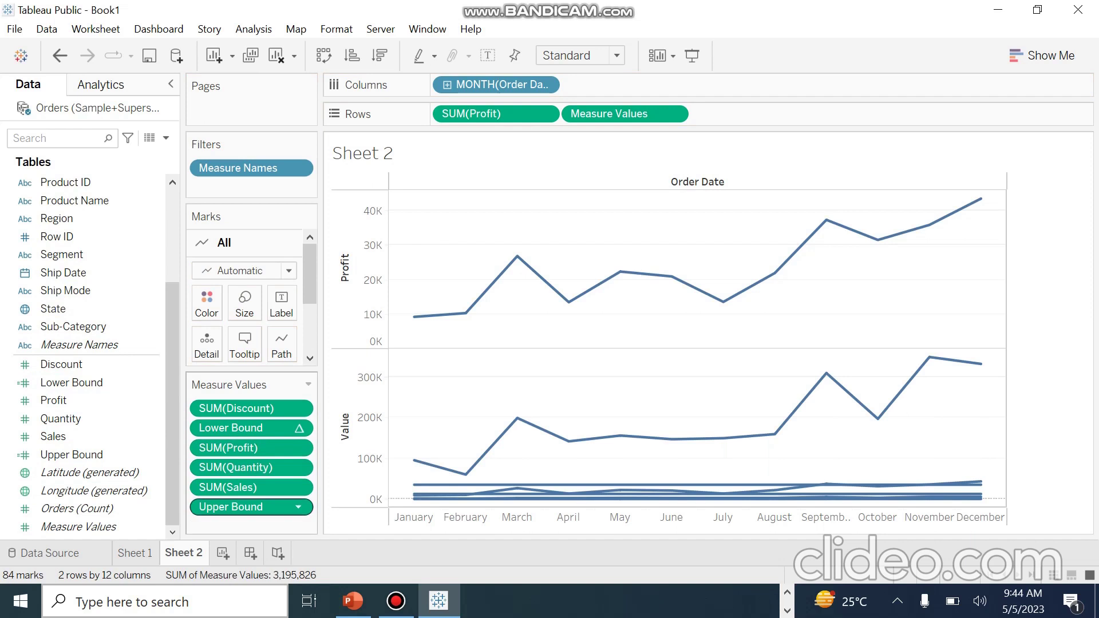
pyautogui.moveTo(241, 408); pyautogui.dragTo(58, 387)
pyautogui.moveTo(251, 465); pyautogui.dragTo(114, 412)
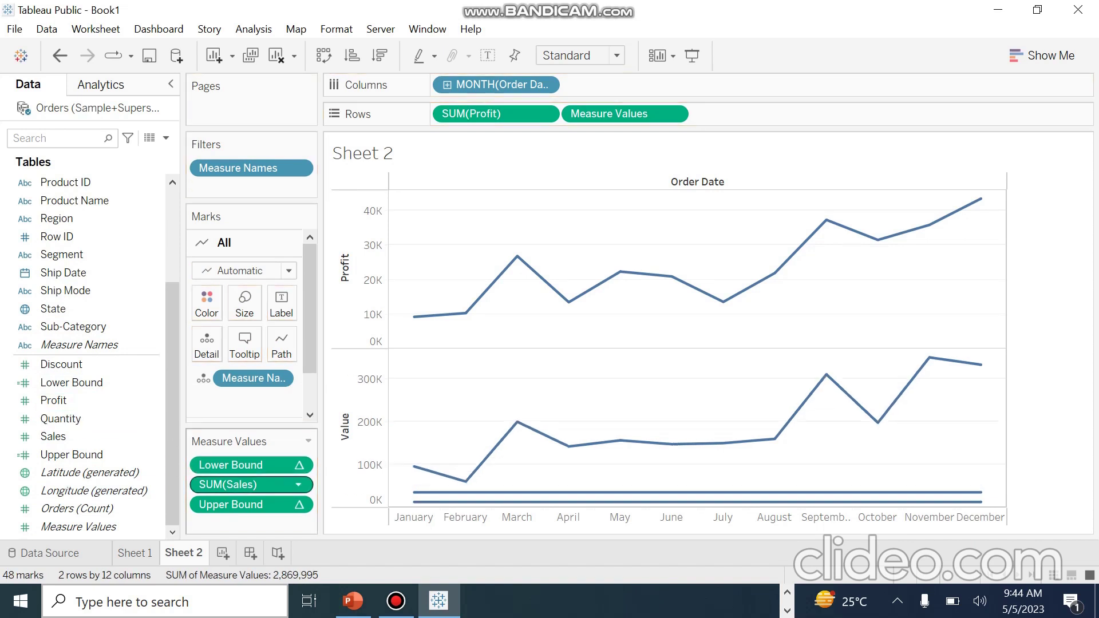
pyautogui.moveTo(252, 484); pyautogui.dragTo(115, 435)
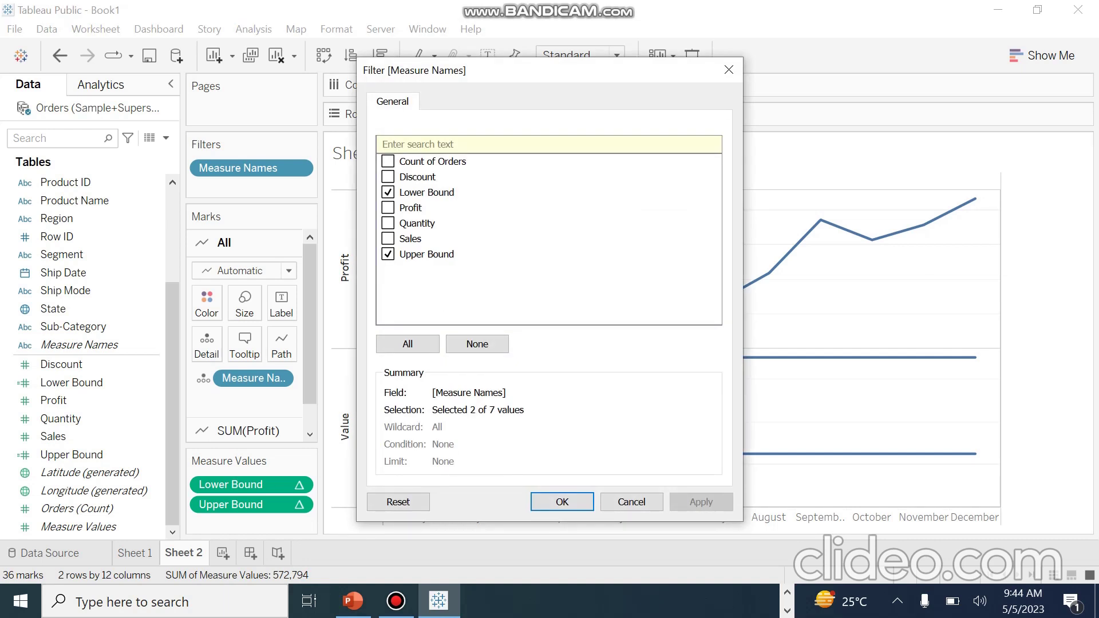
pyautogui.click(729, 69)
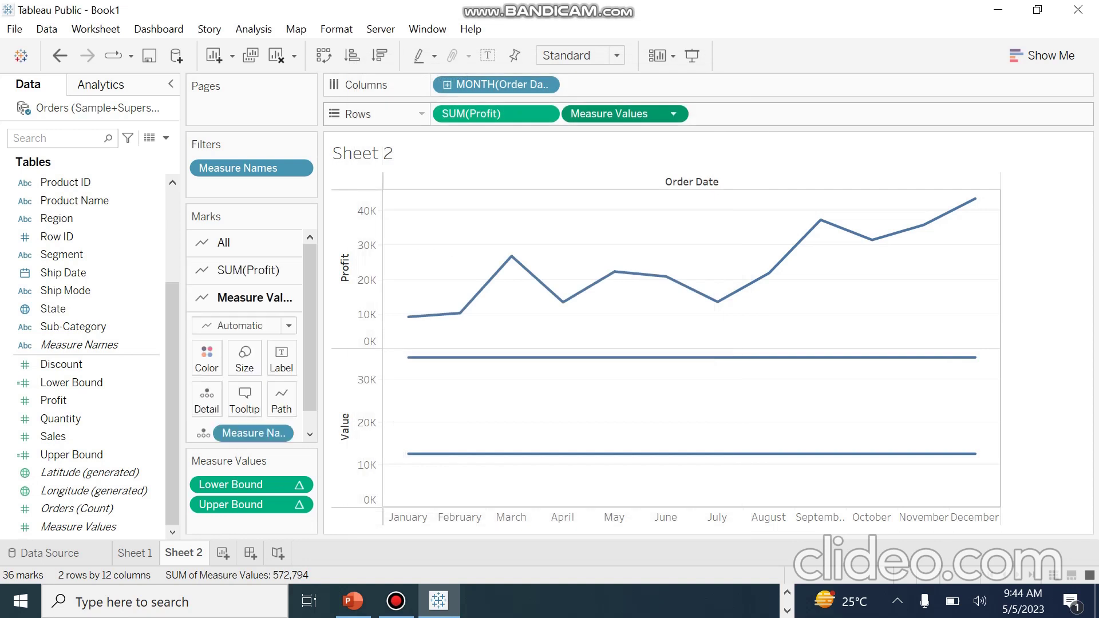
# - Combine Measure Values with SUM(Profit) as a dual axis and synchronize the two axes
pyautogui.click(674, 114)
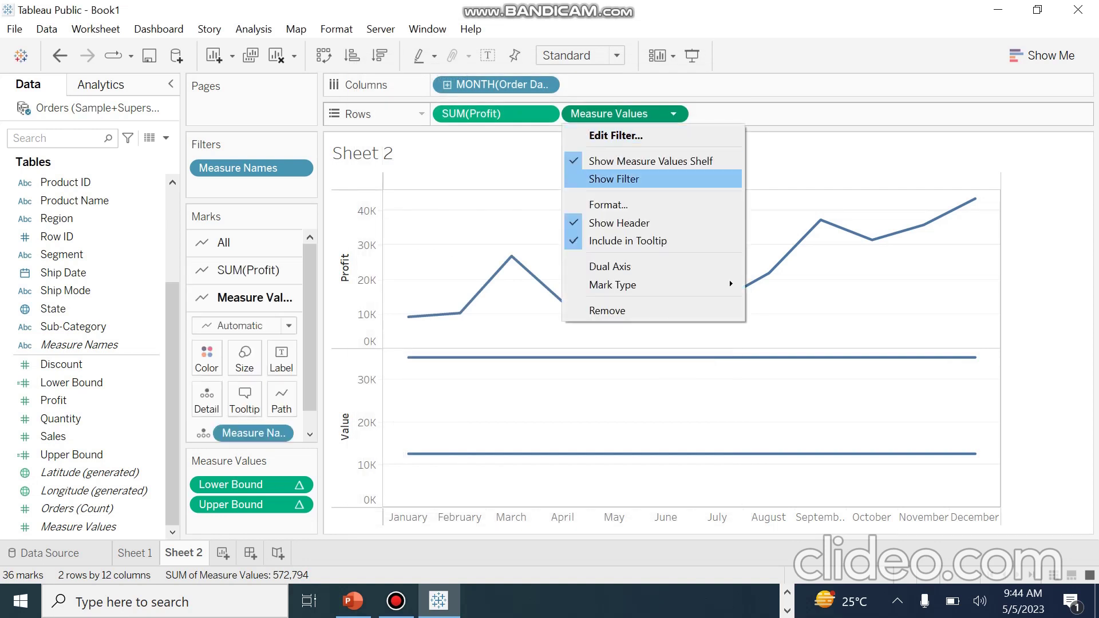
pyautogui.click(610, 267)
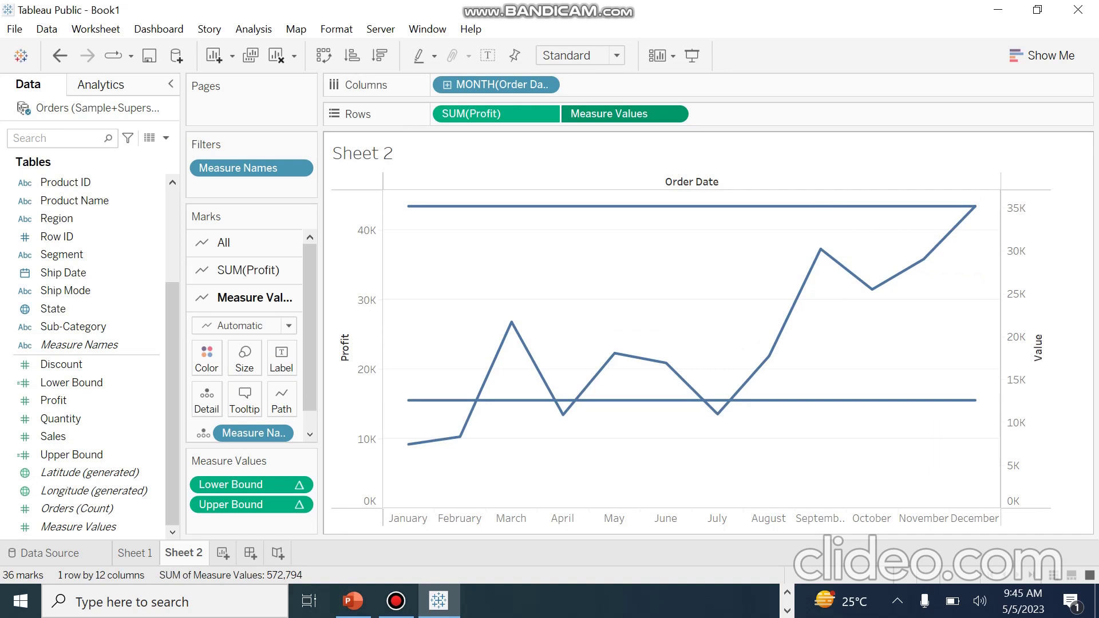
pyautogui.rightClick(1025, 359)
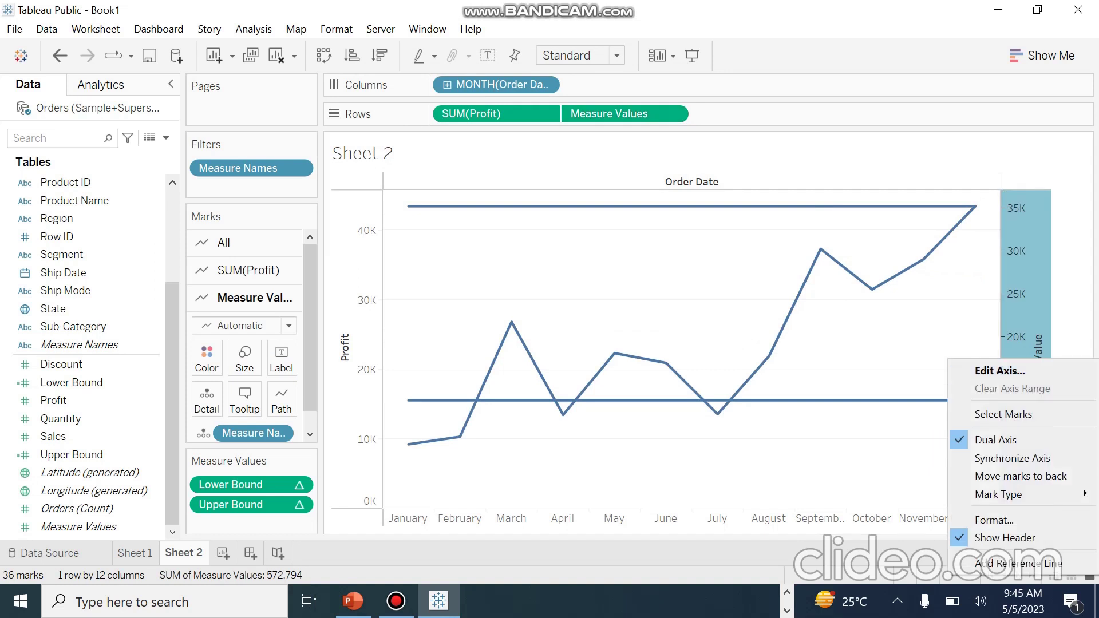
pyautogui.click(1013, 458)
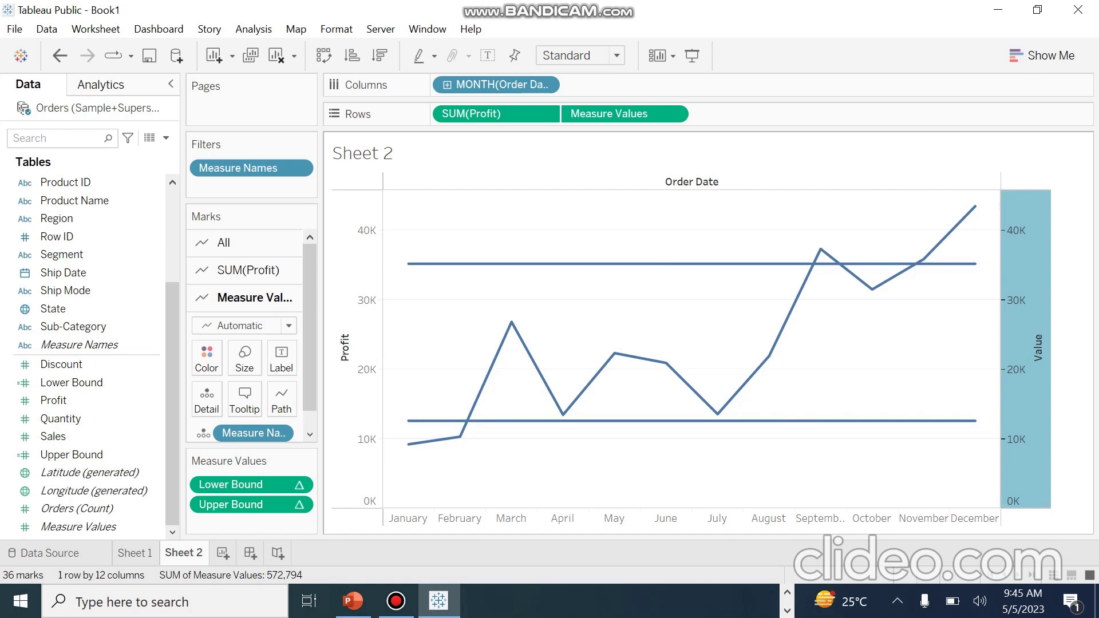
pyautogui.moveTo(460, 437)
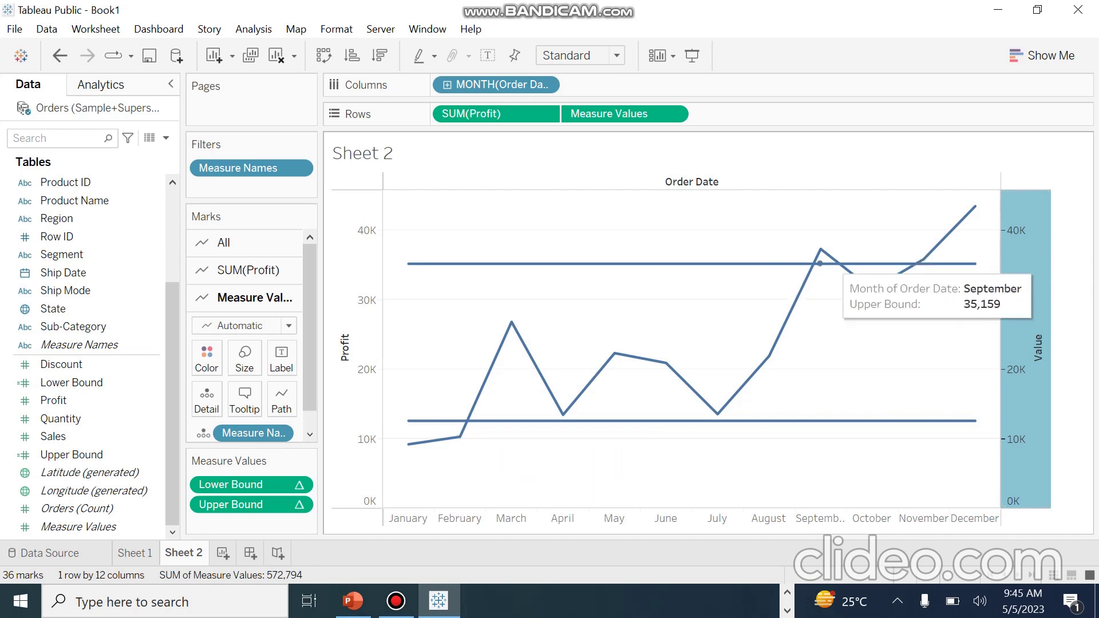
pyautogui.moveTo(924, 259)
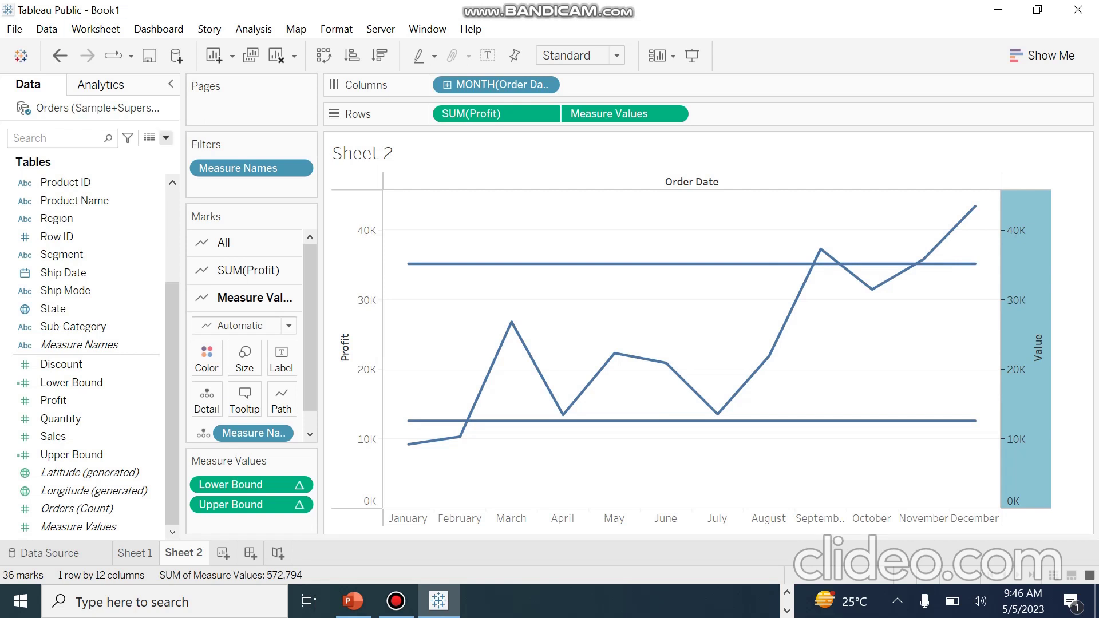
# - Create another calculated field and name it Outliers
pyautogui.click(165, 138)
pyautogui.click(63, 153)
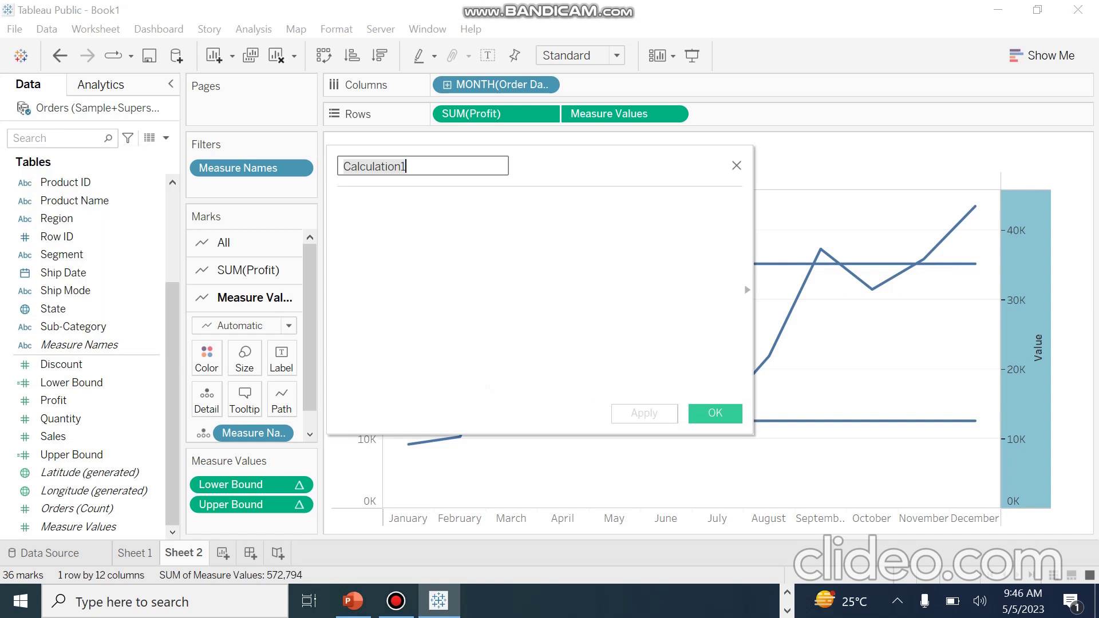
pyautogui.write('O')
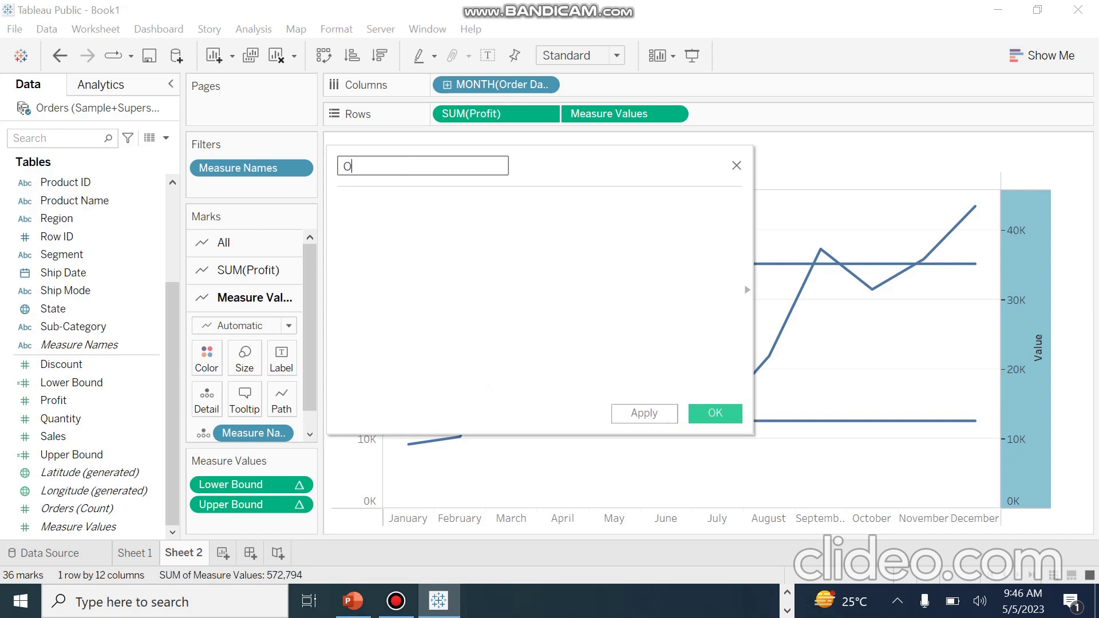
pyautogui.write('utliers')
pyautogui.press('Tab')
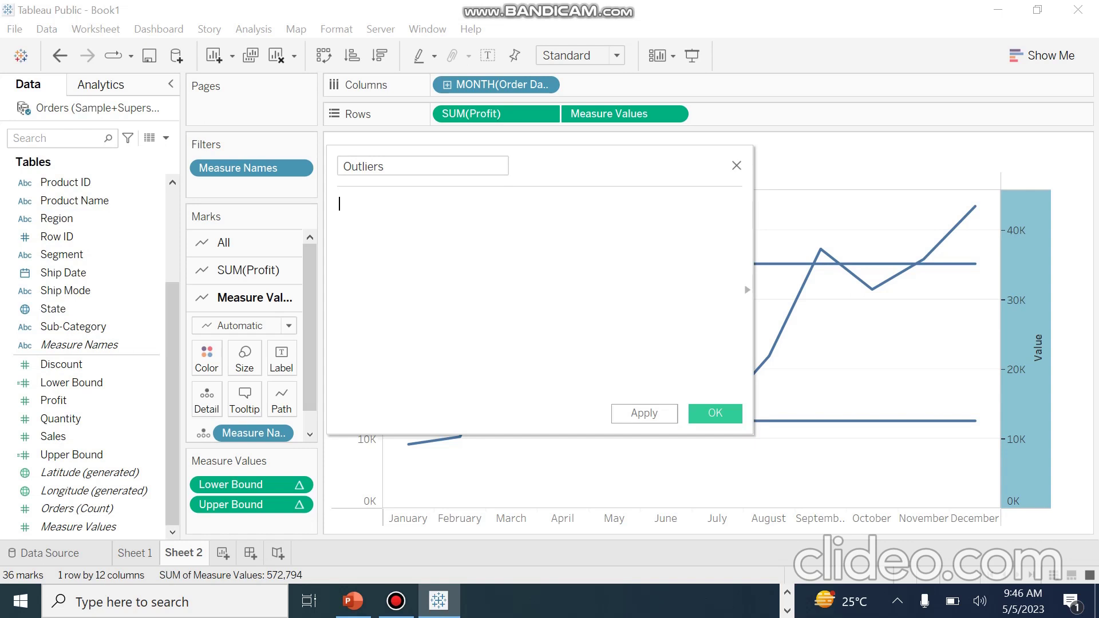
# - Start the Outliers formula with SUM(([Profit]), using the suggested SUM function and the Profit field
pyautogui.write('Sum')
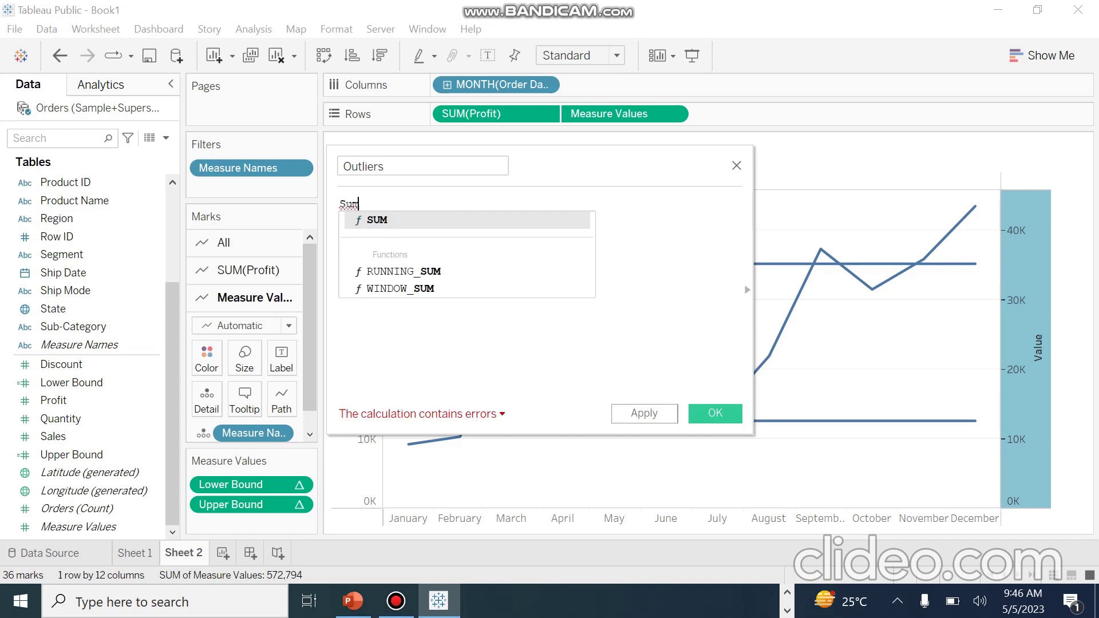
pyautogui.press('Return')
pyautogui.write('([')
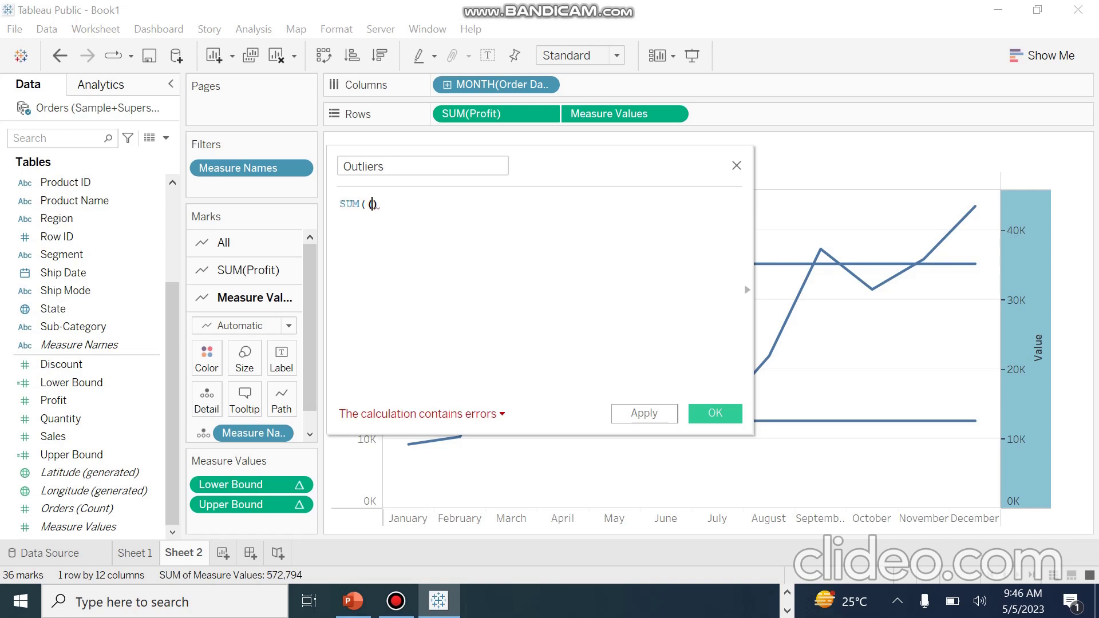
pyautogui.write('P')
pyautogui.press('Down')
pyautogui.press('Down')
pyautogui.press('Down')
pyautogui.press('Down')
pyautogui.press('Down')
pyautogui.press('Down')
pyautogui.press('Down')
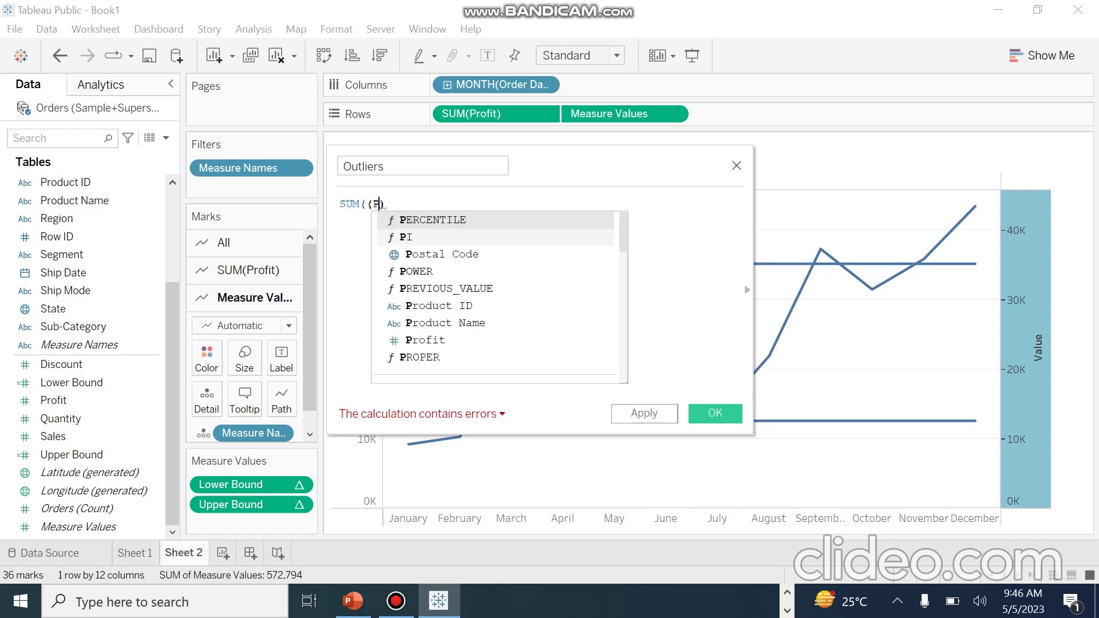
pyautogui.press('Escape')
pyautogui.write('r')
pyautogui.press('Return')
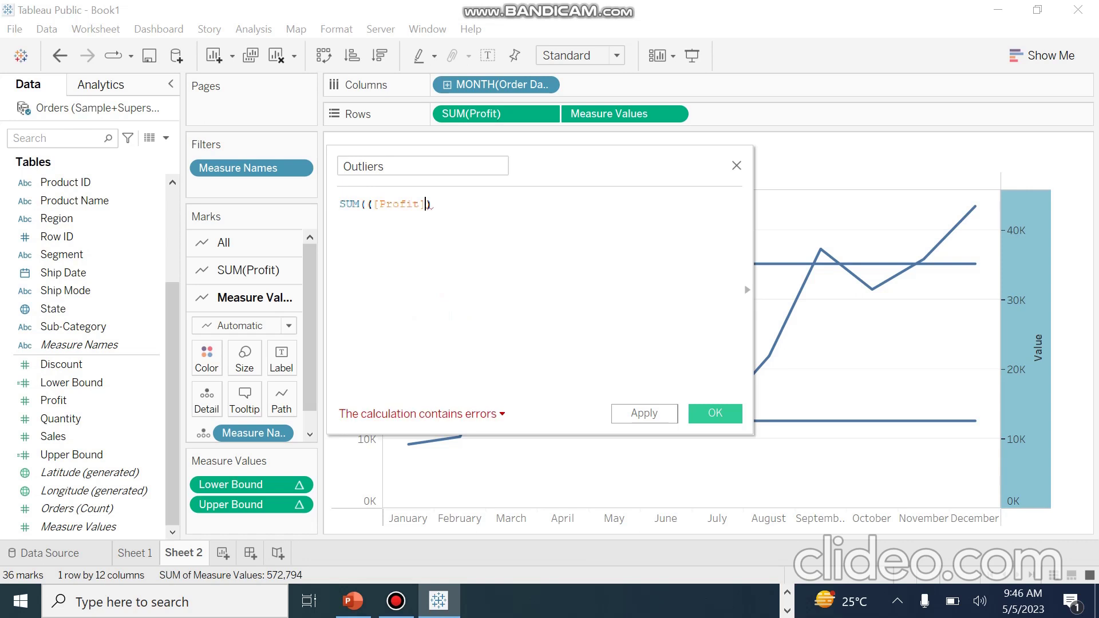
pyautogui.press('Right')
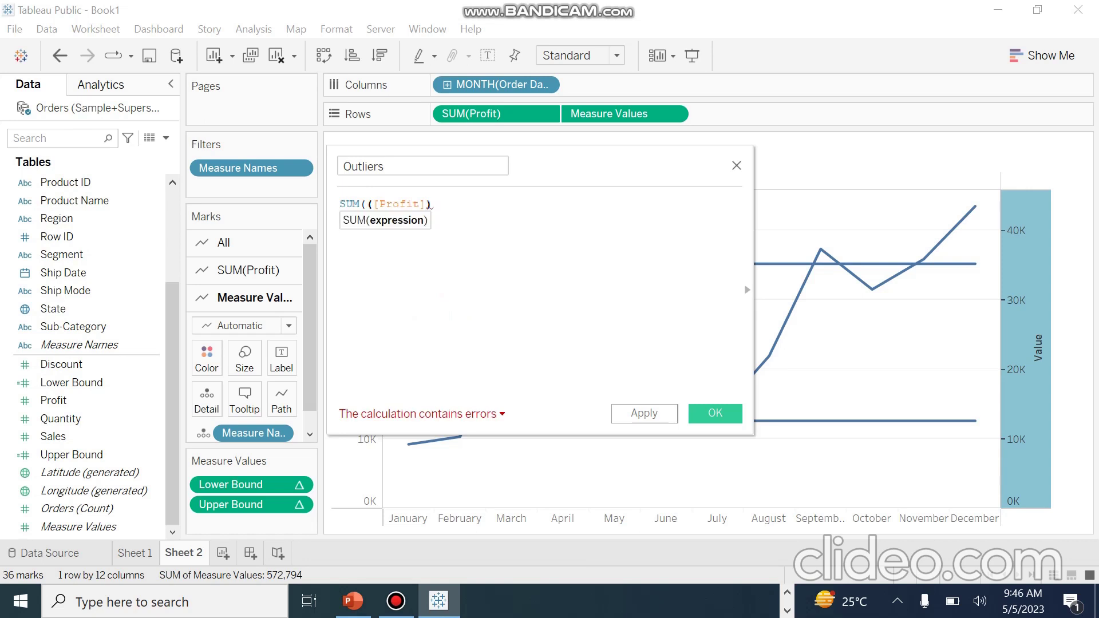
# - Extend the Outliers formula with the comparison <[Lower Bound] followed by the or operator
pyautogui.write('<')
pyautogui.write('(')
pyautogui.press('BackSpace')
pyautogui.write('[lo')
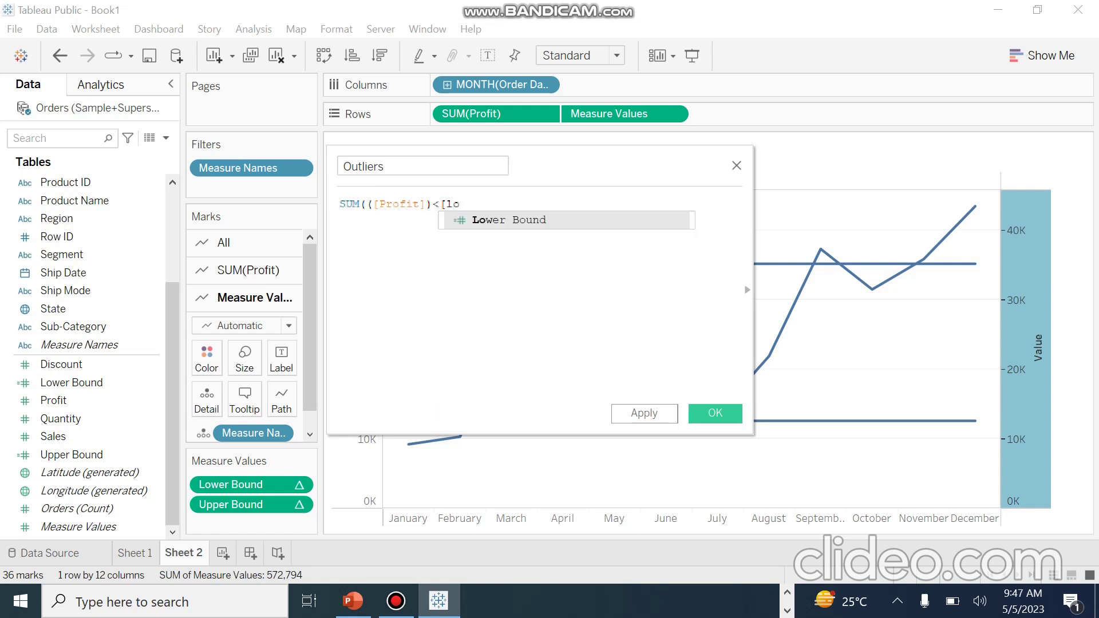
pyautogui.press('Return')
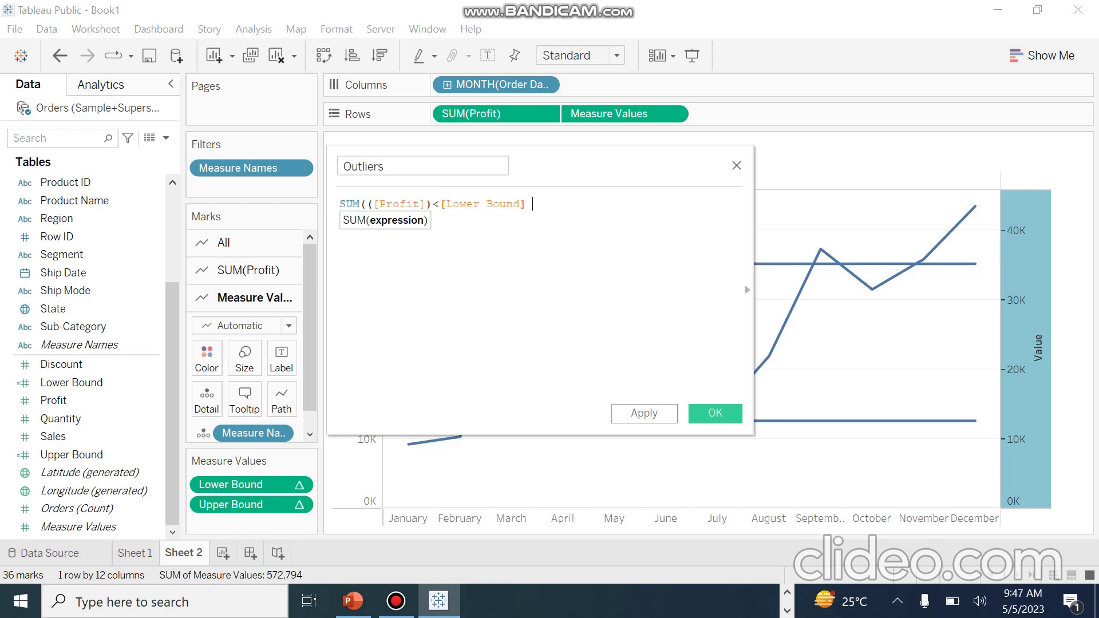
pyautogui.write('or')
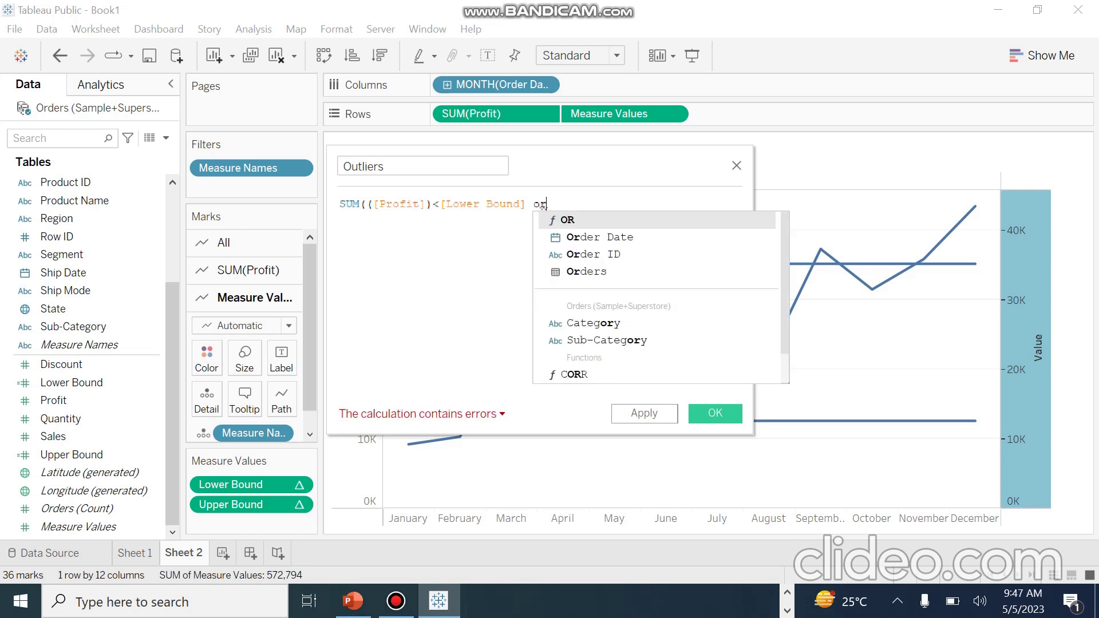
pyautogui.press('Escape')
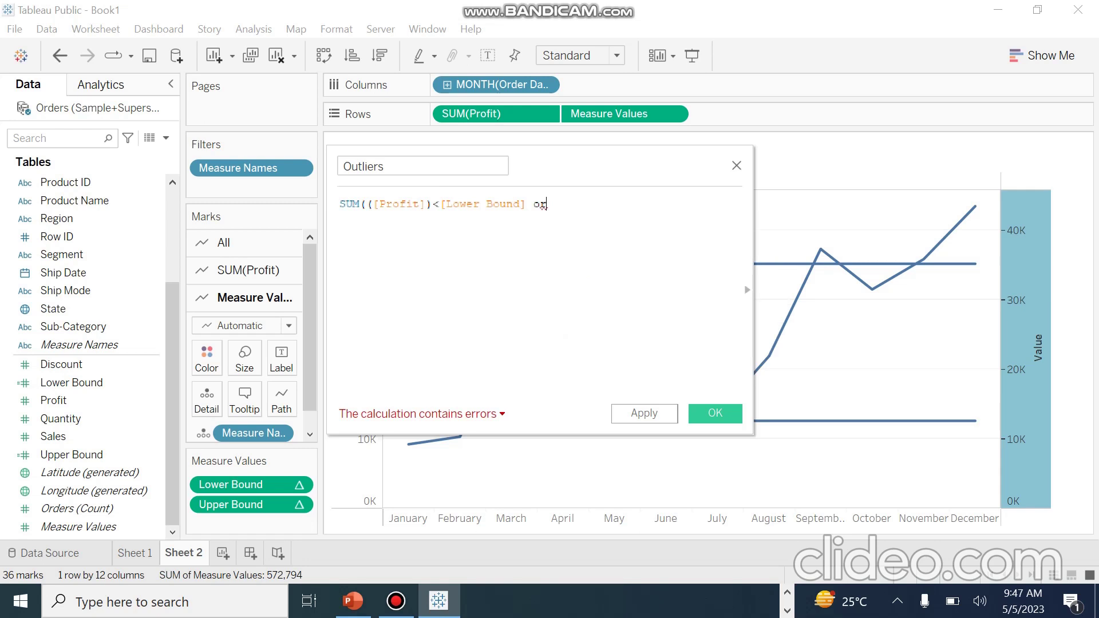
# - Add SUM(([Profit]) after the or operator in the Outliers formula
pyautogui.write('S')
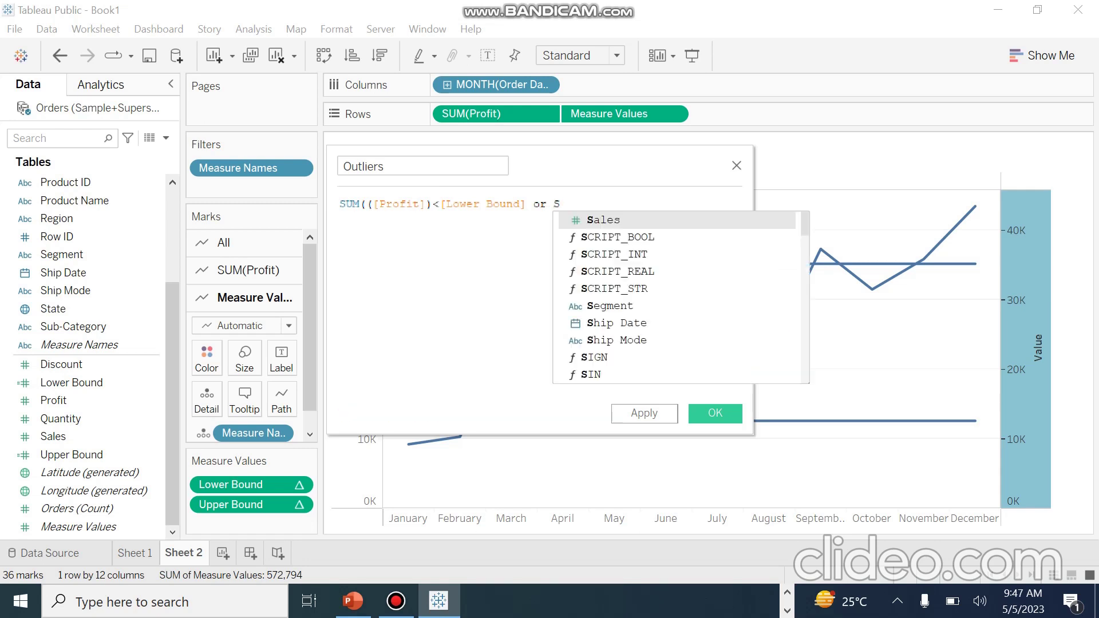
pyautogui.write('UM')
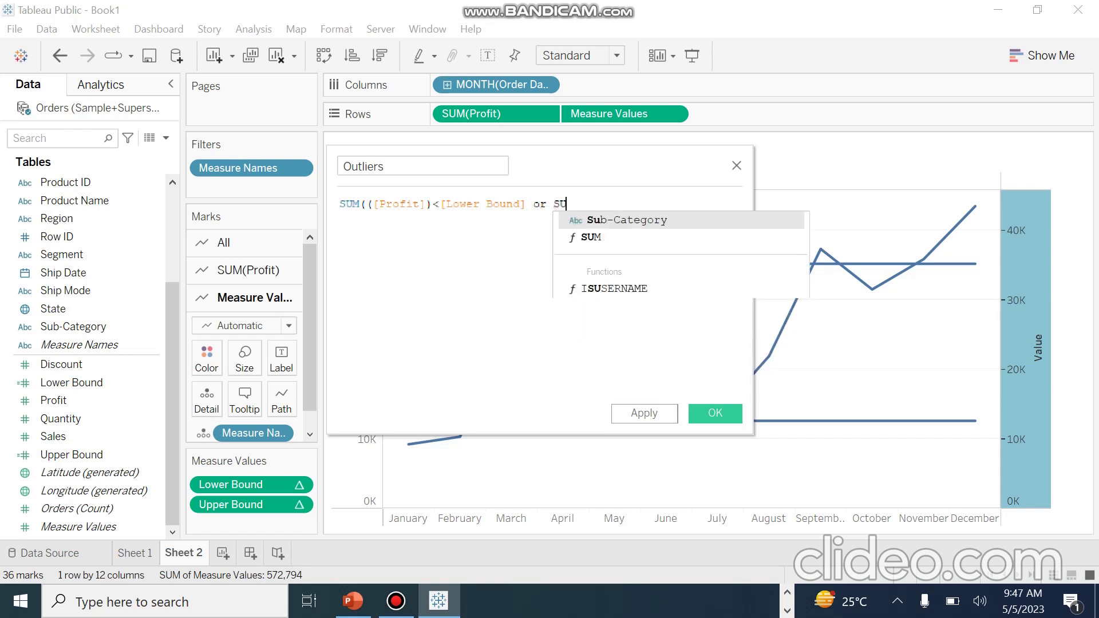
pyautogui.write('(')
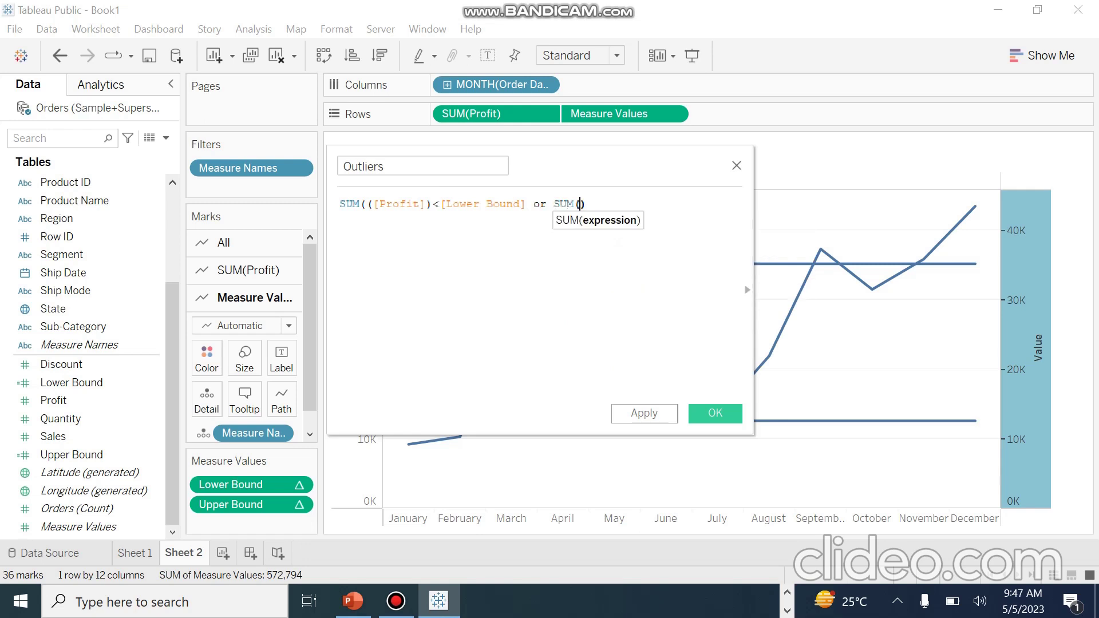
pyautogui.write('(')
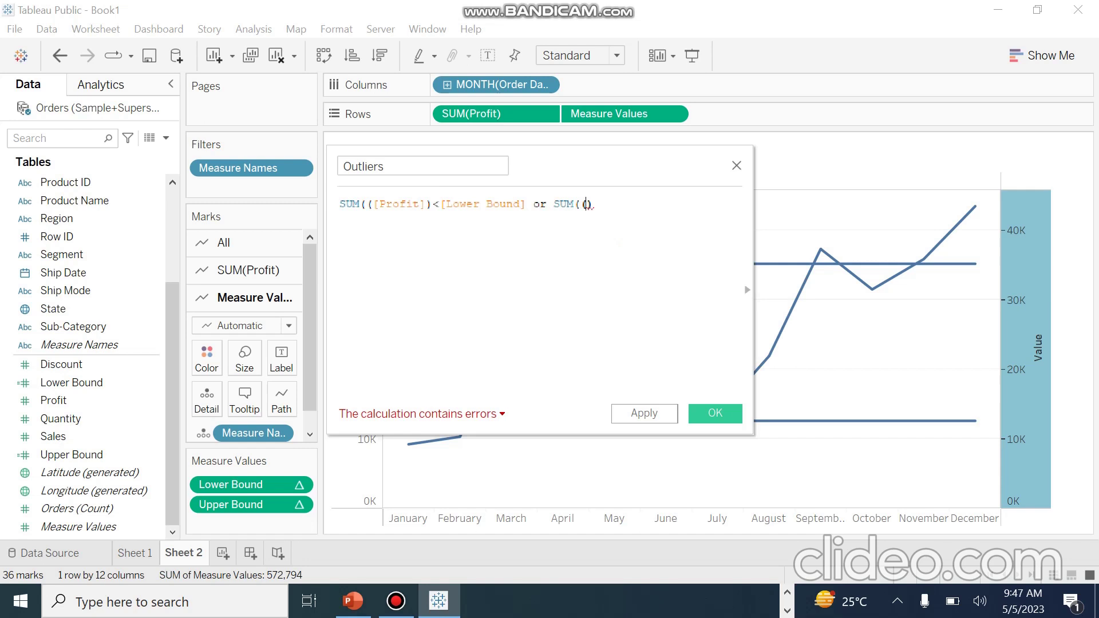
pyautogui.write('([')
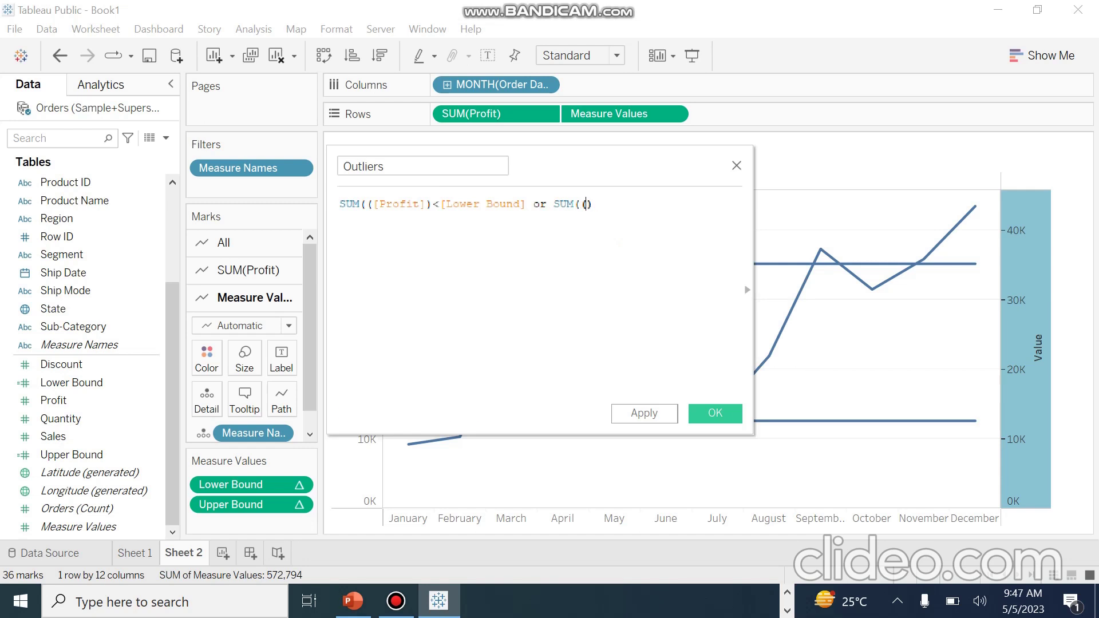
pyautogui.write('Pr')
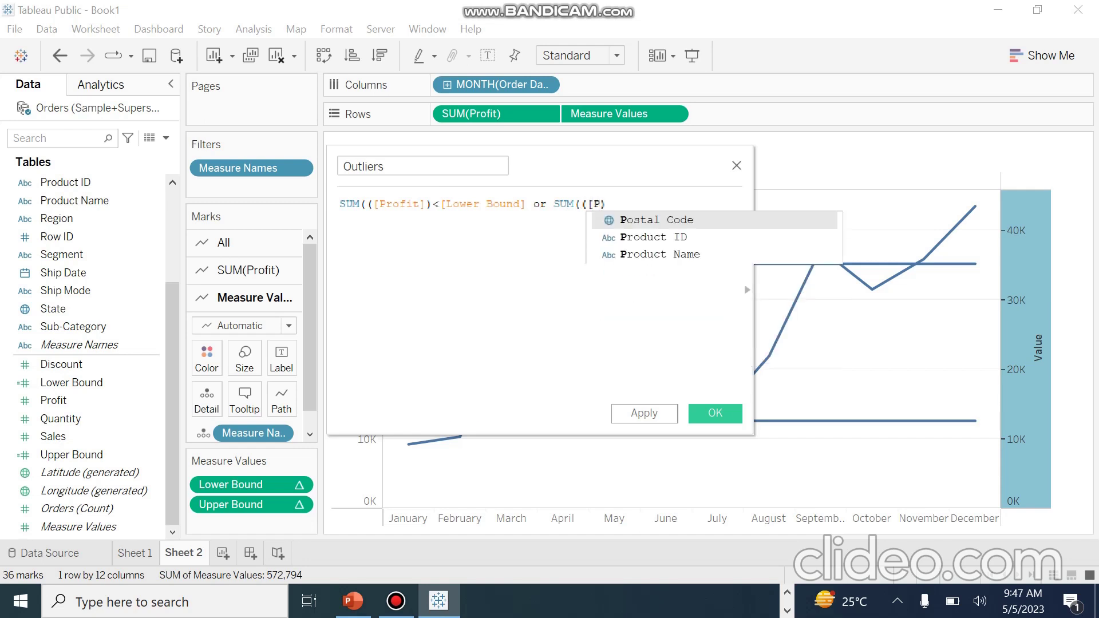
pyautogui.press('Down')
pyautogui.press('Down')
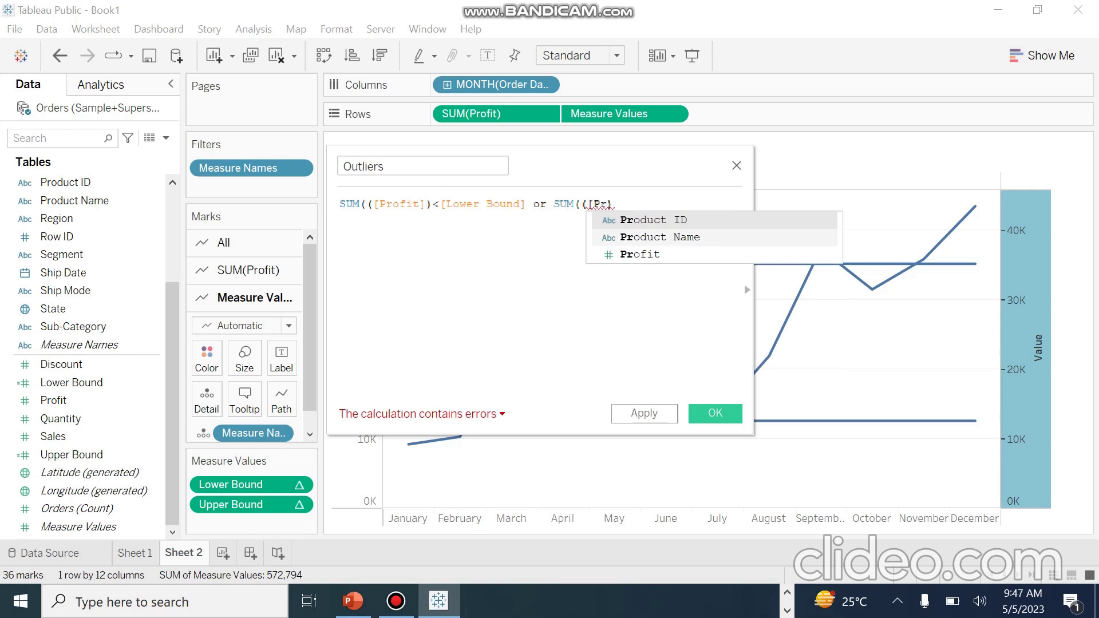
pyautogui.press('Return')
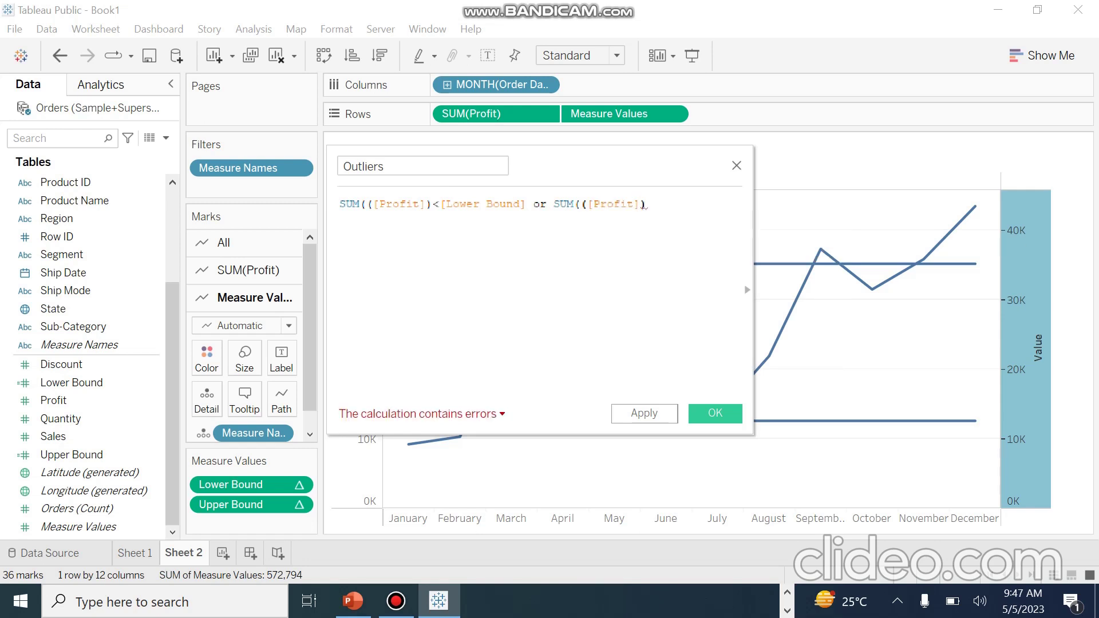
# - Compare the second profit sum in the Outliers formula with the upper limit by adding >[Upper Bound]
pyautogui.write('>')
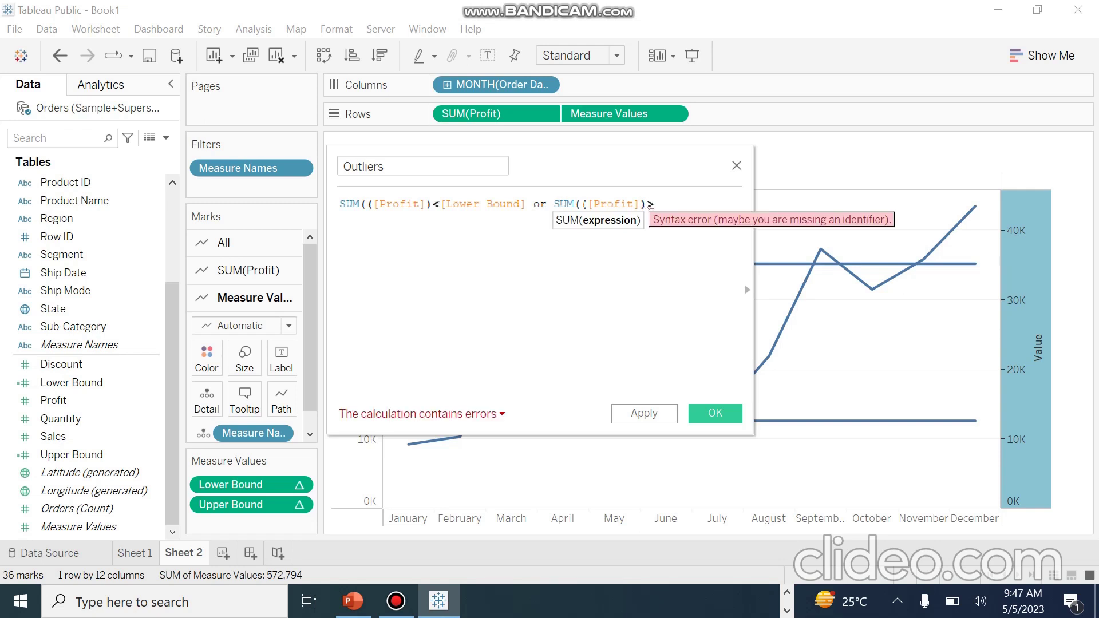
pyautogui.write('[')
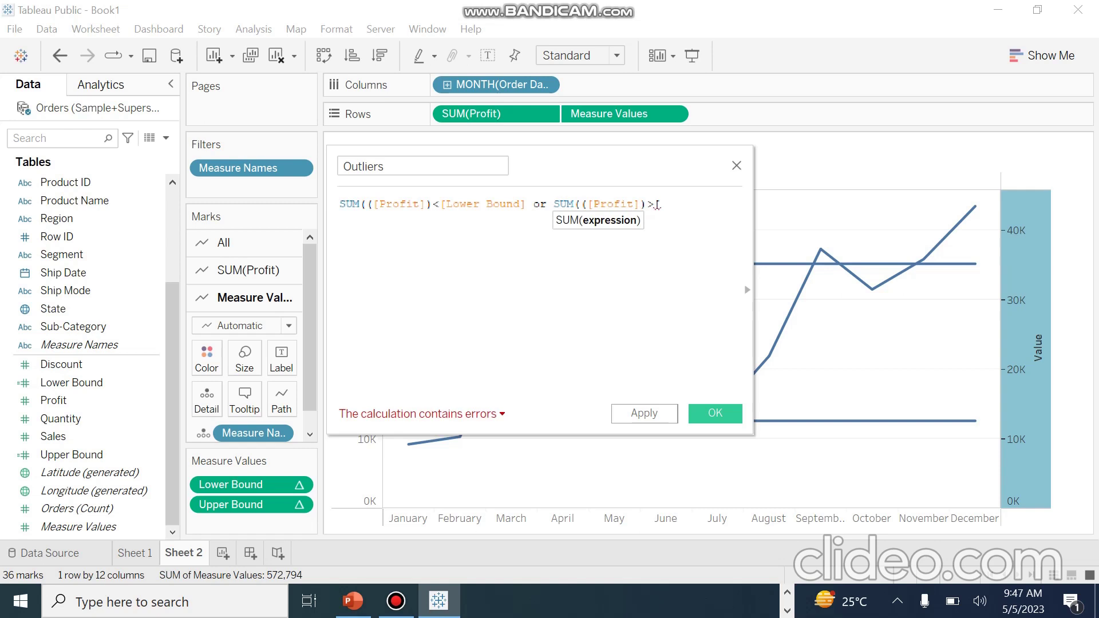
pyautogui.write('U')
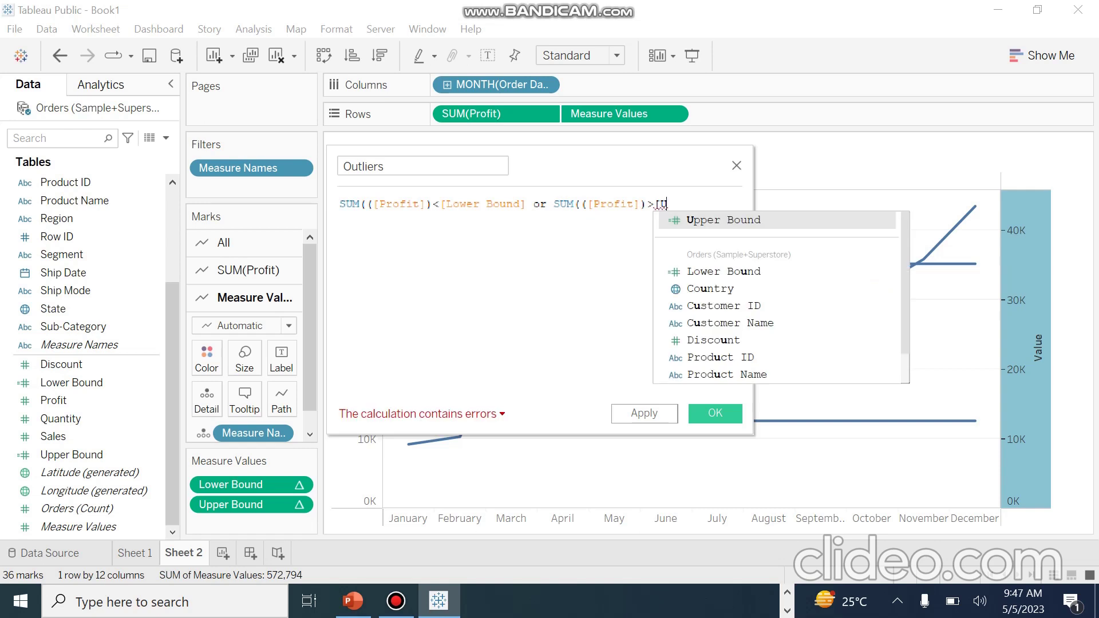
pyautogui.press('Return')
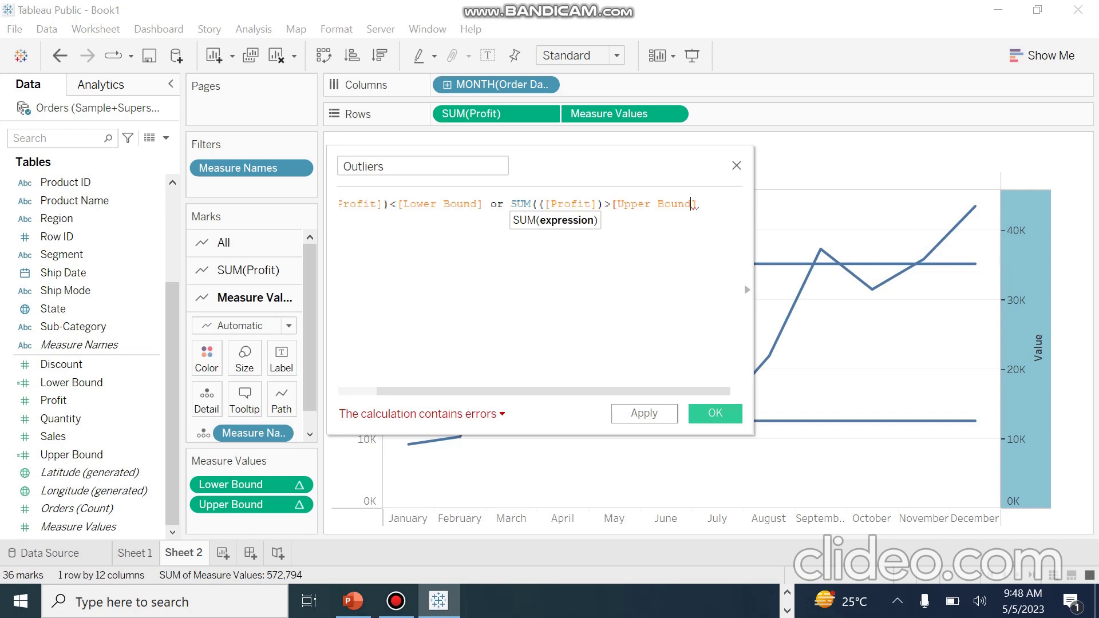
pyautogui.click(470, 204)
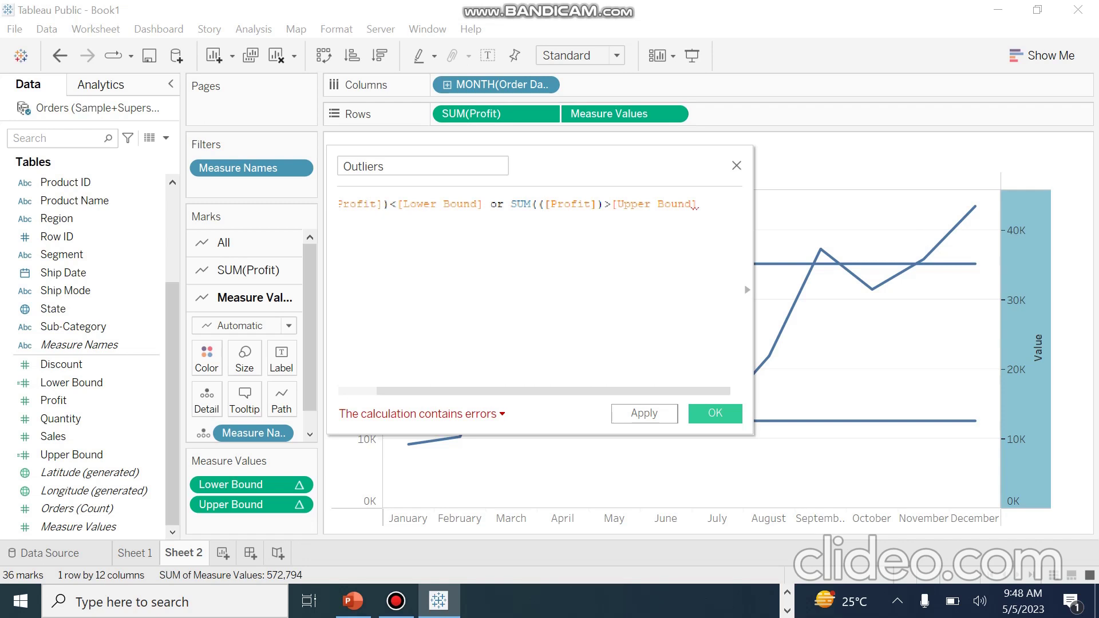
# - Remove the extra opening parenthesis from both SUM([Profit]) expressions in the Outliers formula, and save the calculated field
pyautogui.press('BackSpace')
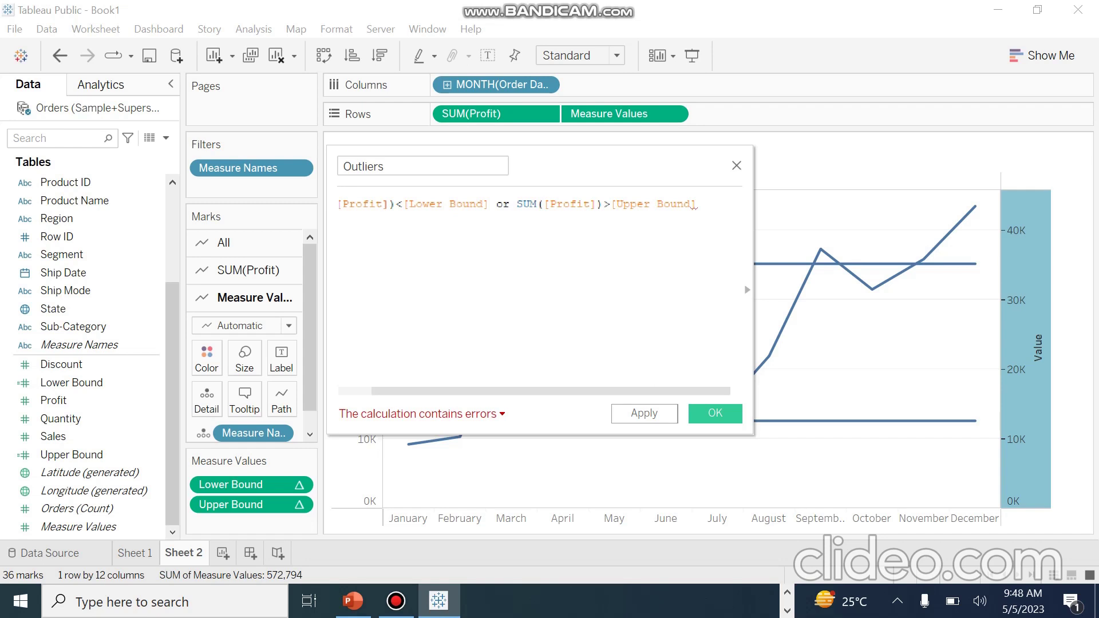
pyautogui.press('Left')
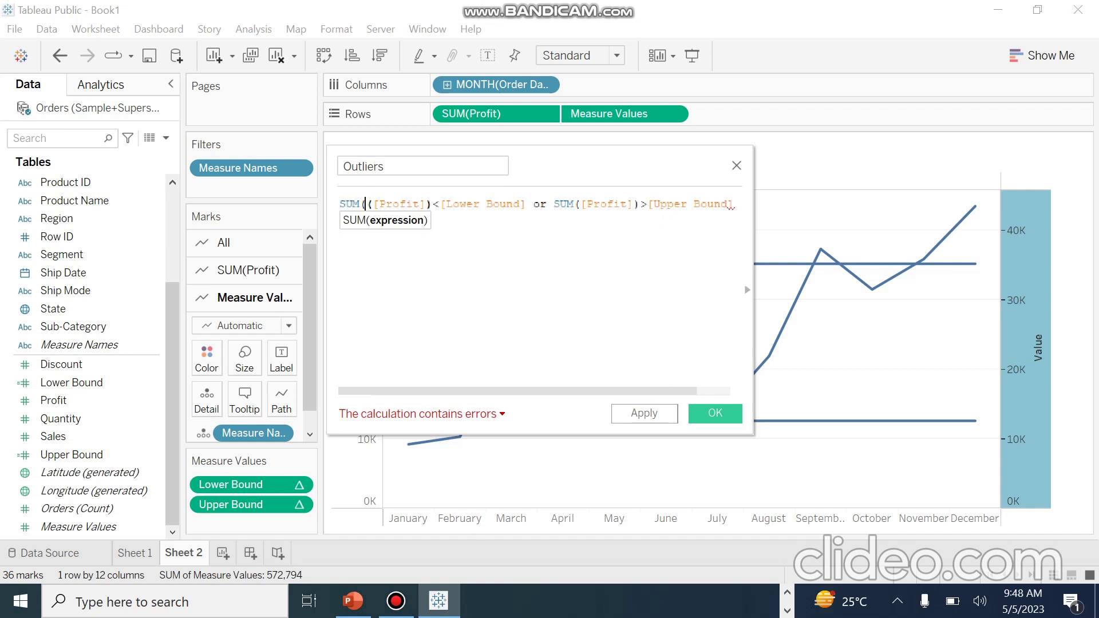
pyautogui.press('BackSpace')
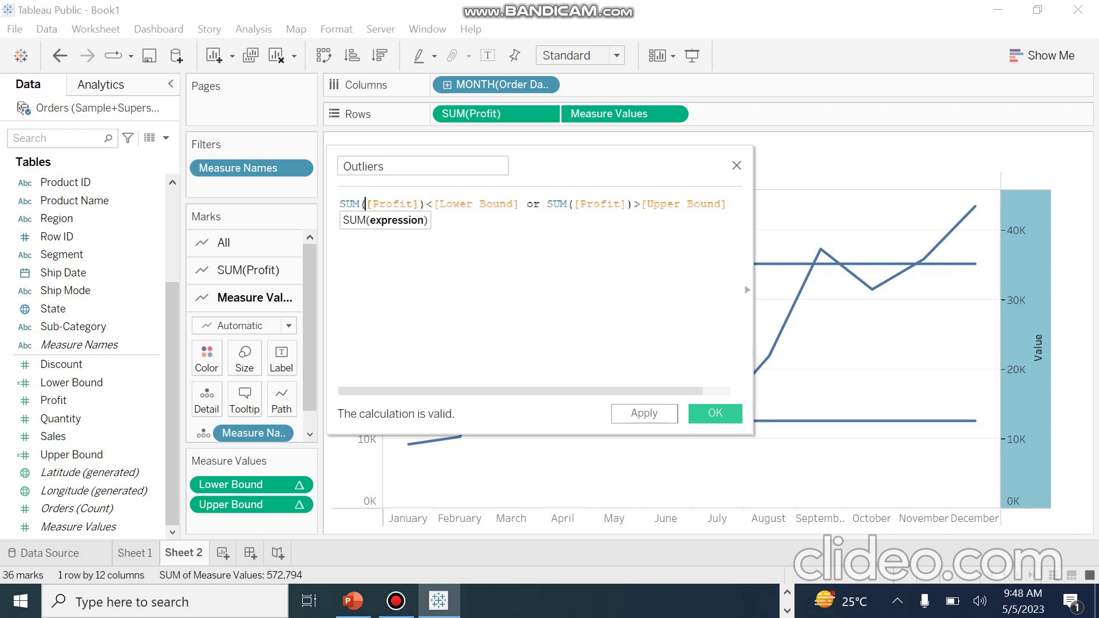
pyautogui.click(644, 413)
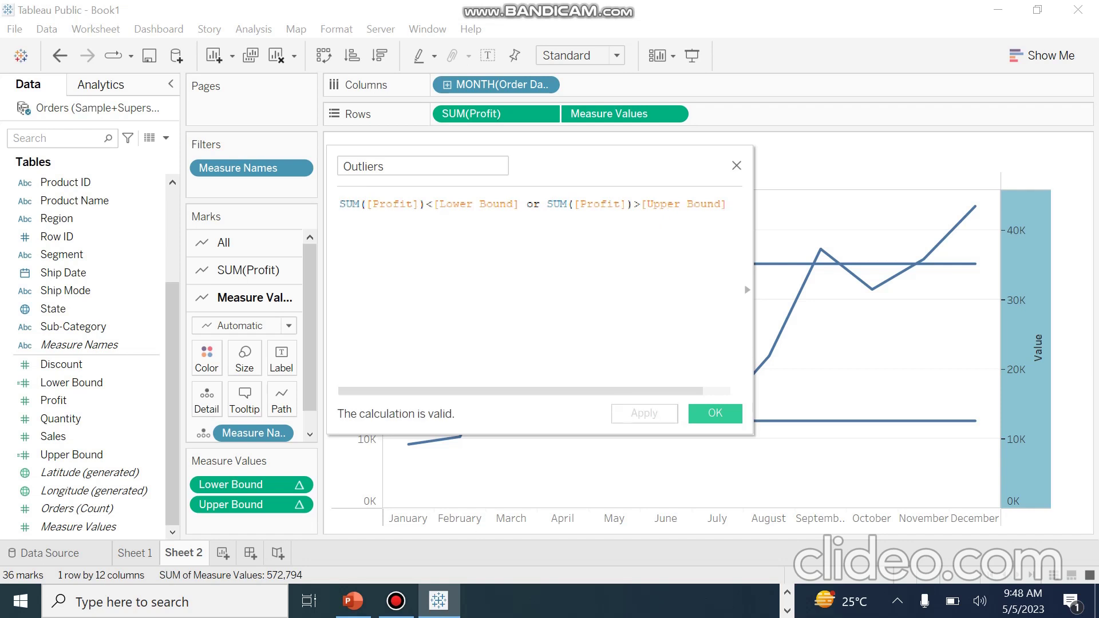
pyautogui.click(715, 413)
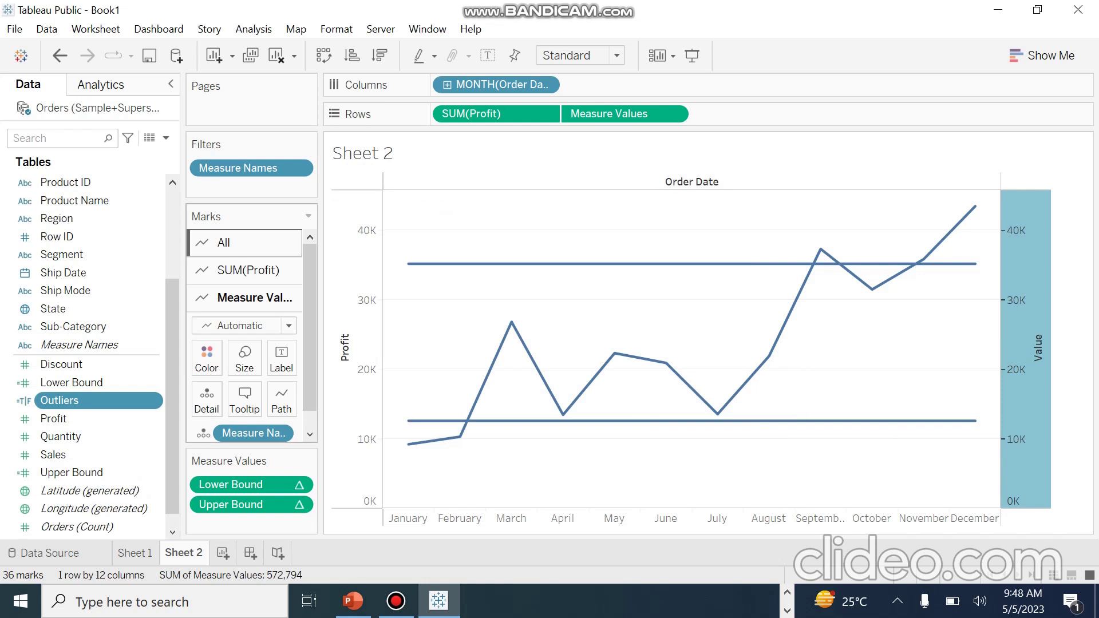
# - Color the SUM(Profit) line by the Outliers calculated field, leaving the Measure Values marks without it
pyautogui.click(249, 269)
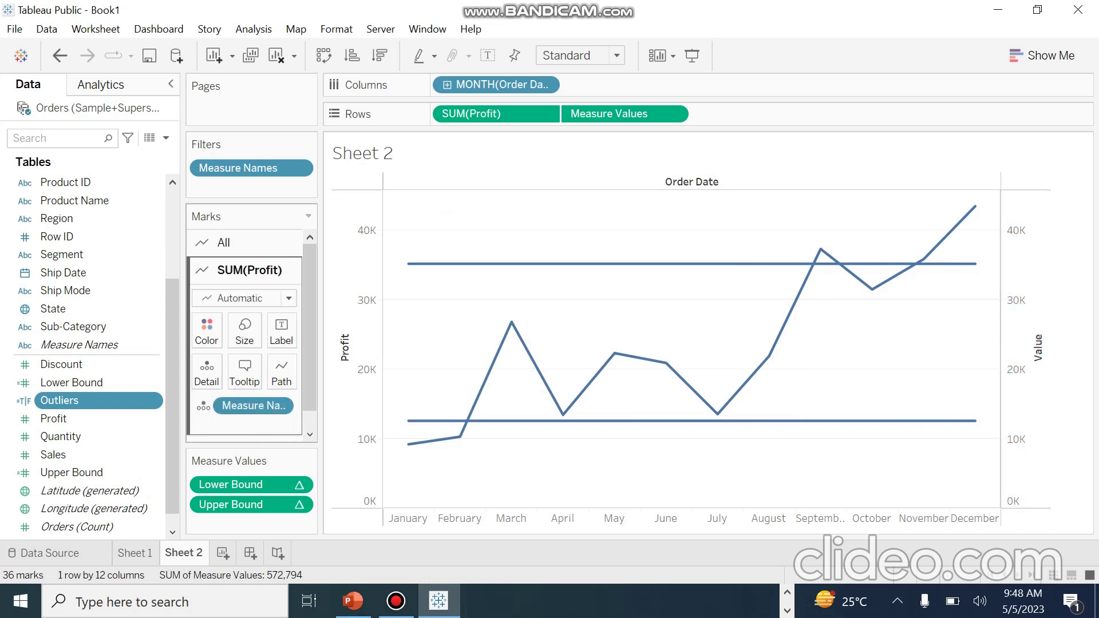
pyautogui.moveTo(59, 400); pyautogui.dragTo(207, 332)
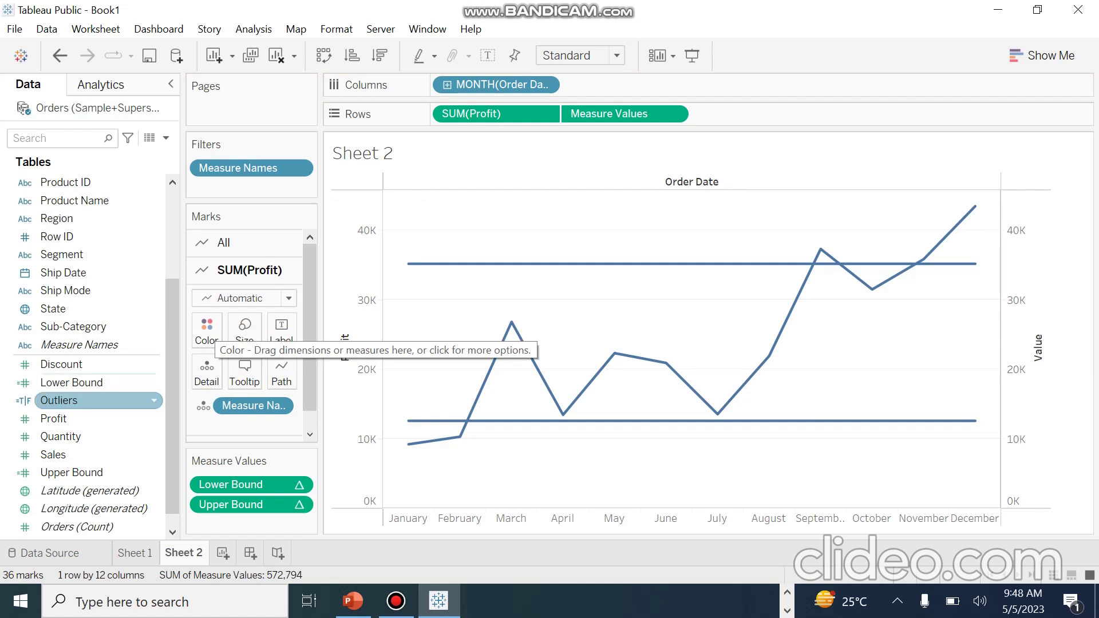
pyautogui.moveTo(60, 401); pyautogui.dragTo(207, 331)
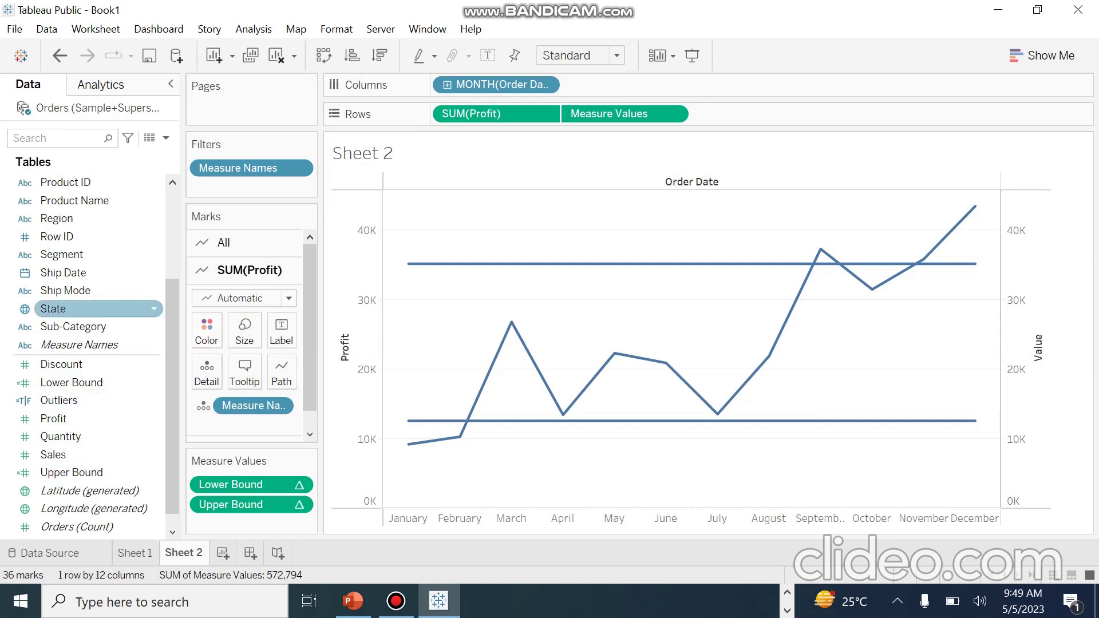
pyautogui.moveTo(57, 400); pyautogui.dragTo(573, 382)
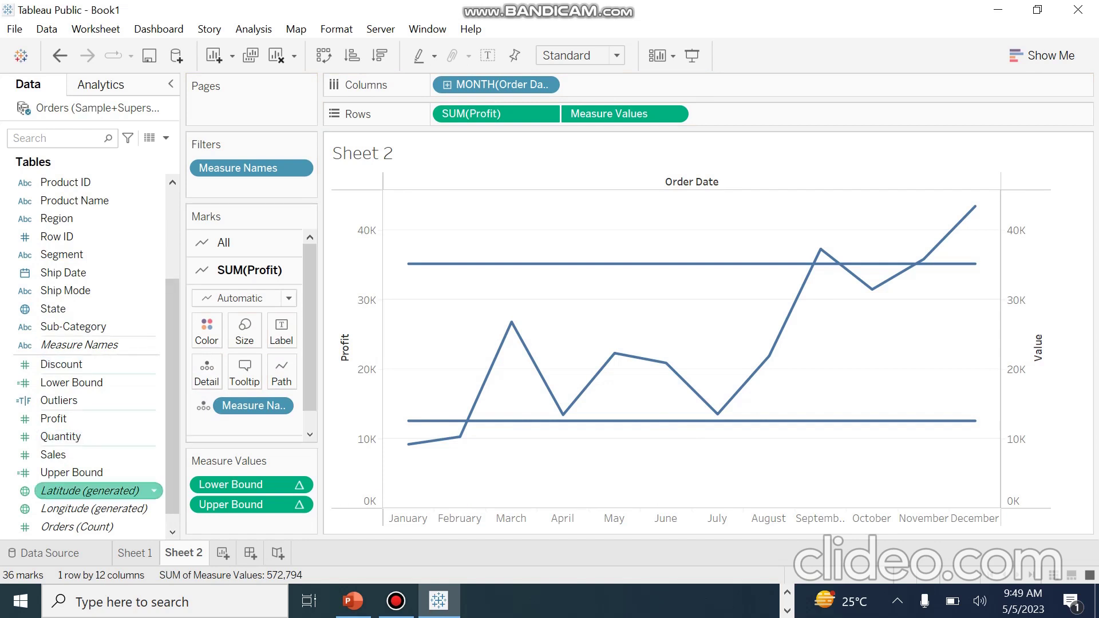
pyautogui.moveTo(57, 400); pyautogui.dragTo(198, 331)
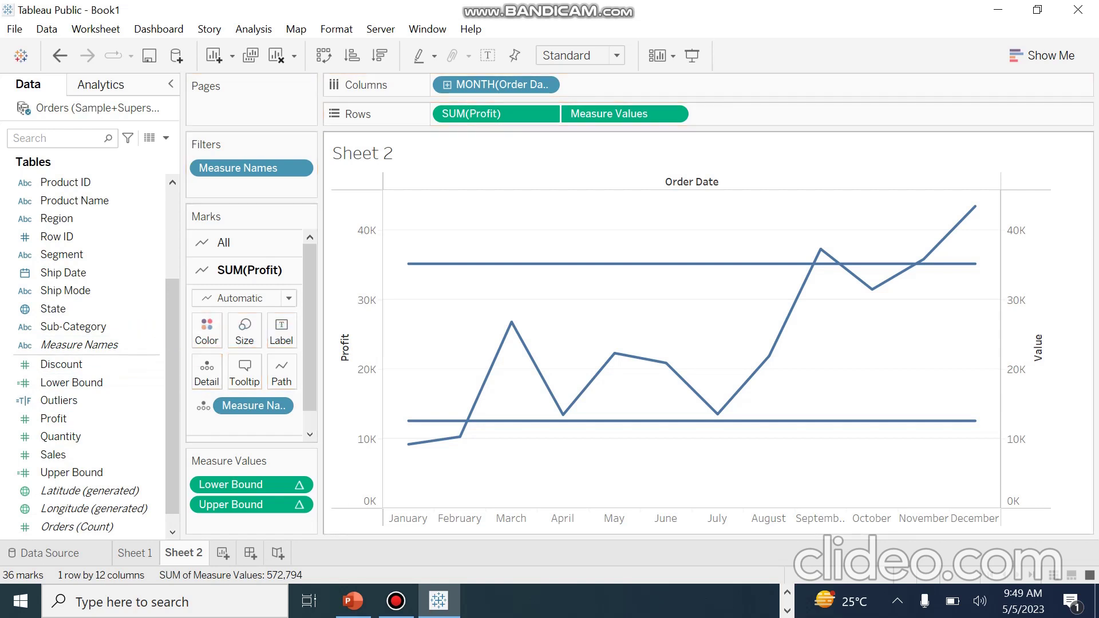
pyautogui.moveTo(460, 436)
pyautogui.moveTo(975, 205)
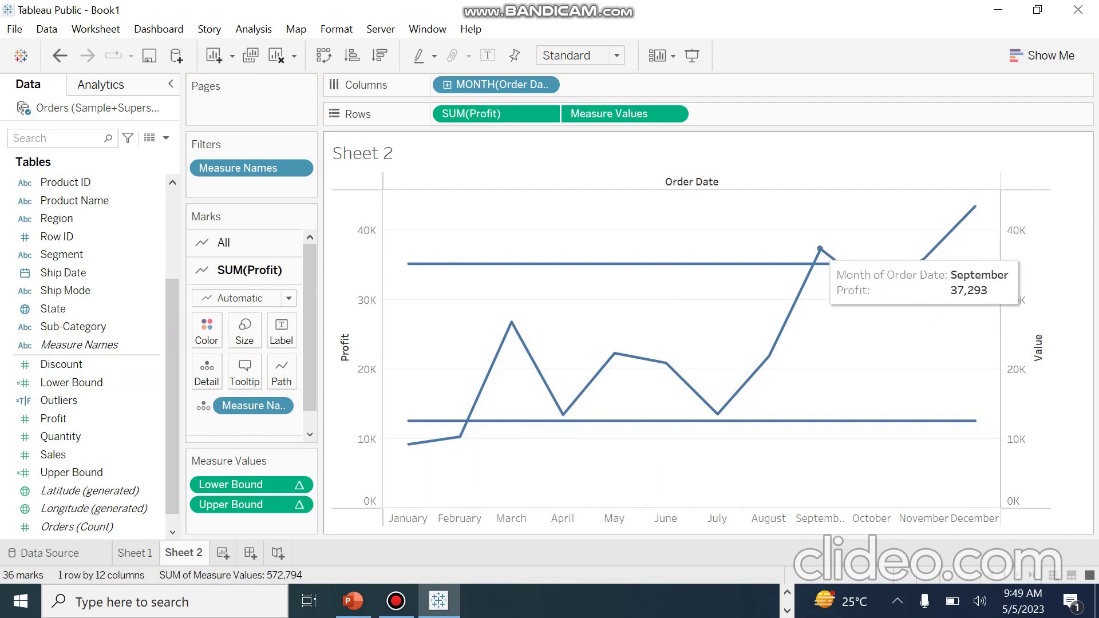
pyautogui.click(207, 330)
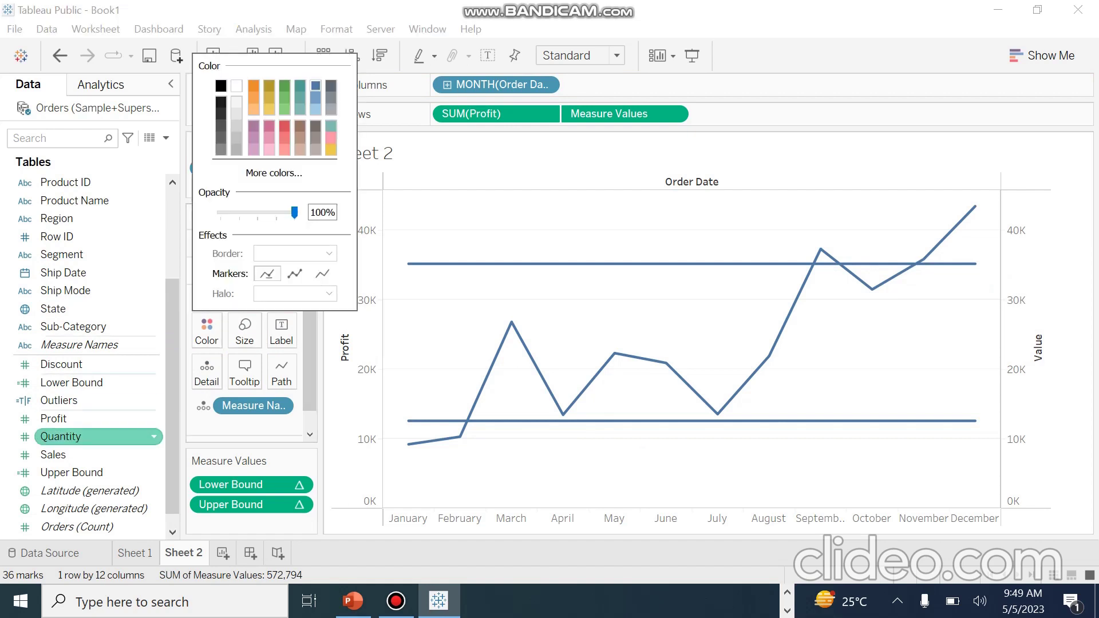
pyautogui.click(59, 401)
pyautogui.moveTo(59, 401); pyautogui.dragTo(207, 331)
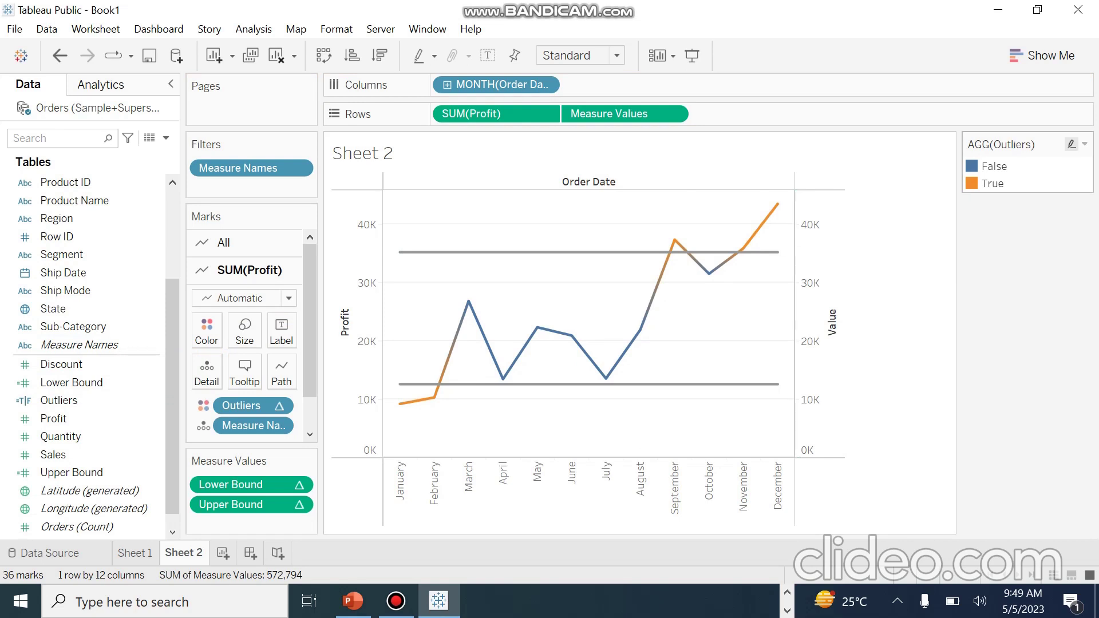
# - Highlight the False and True points in turn from the Outliers legend, and view its color assignments without changing them
pyautogui.click(994, 166)
pyautogui.click(993, 184)
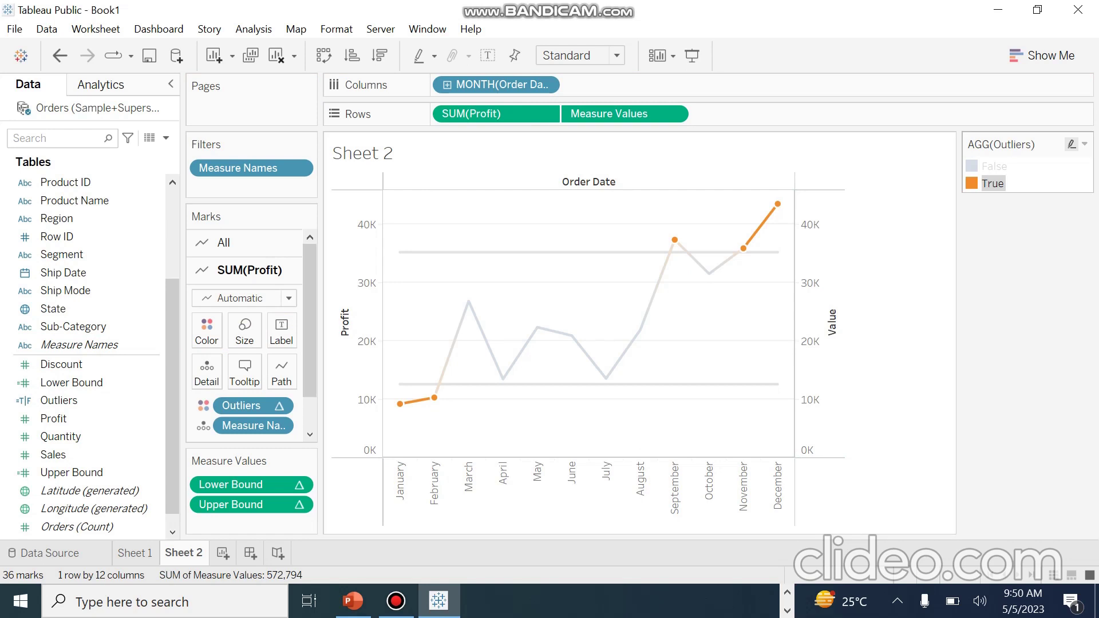
pyautogui.click(1071, 144)
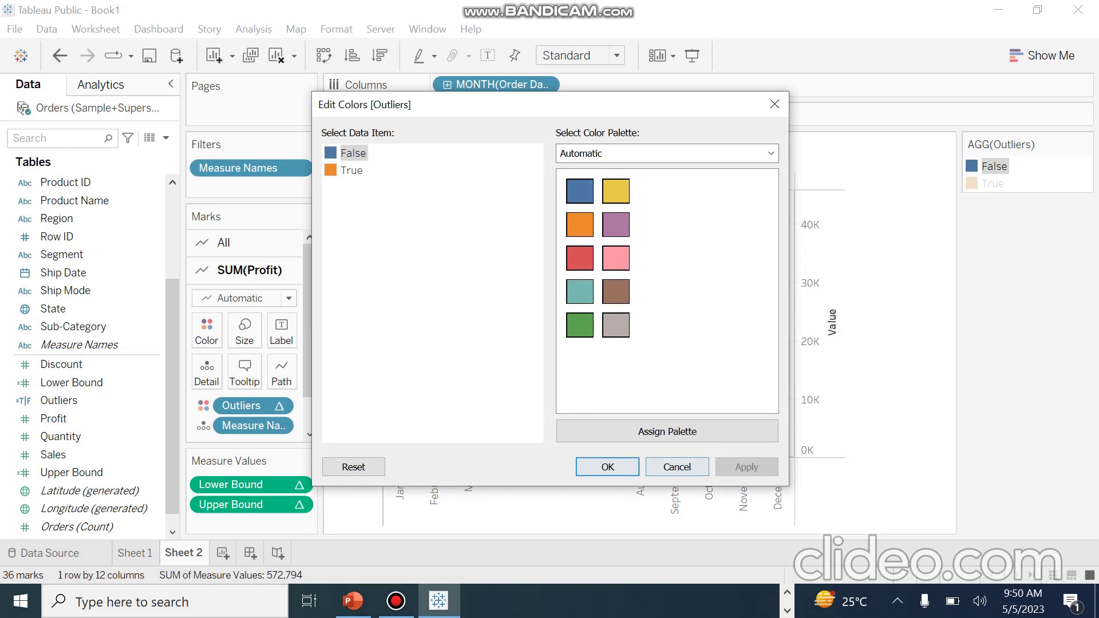
pyautogui.click(677, 467)
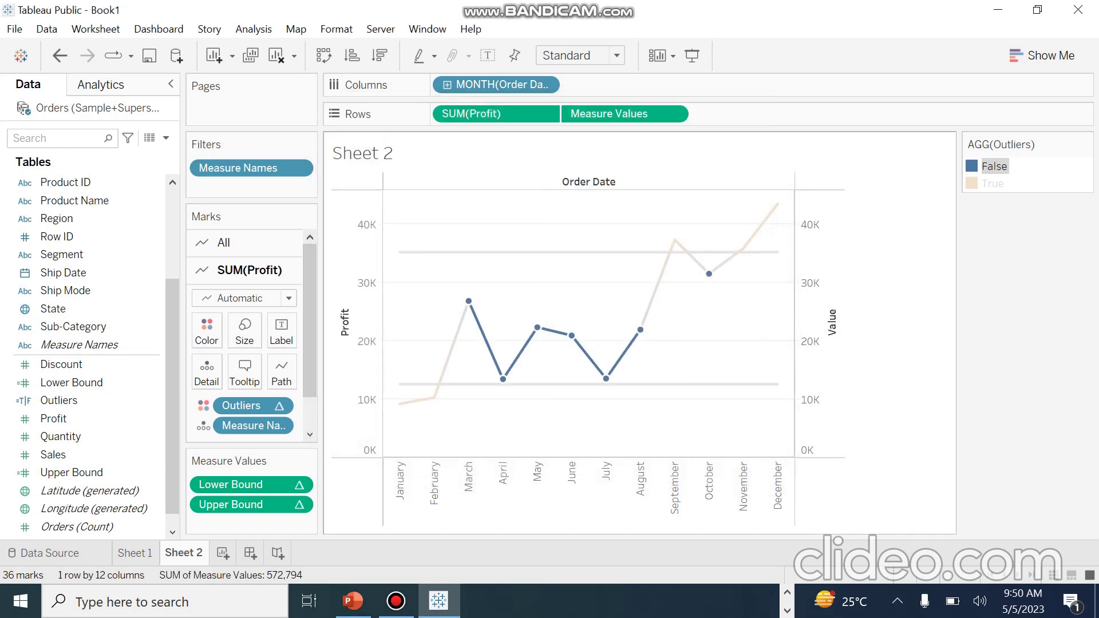